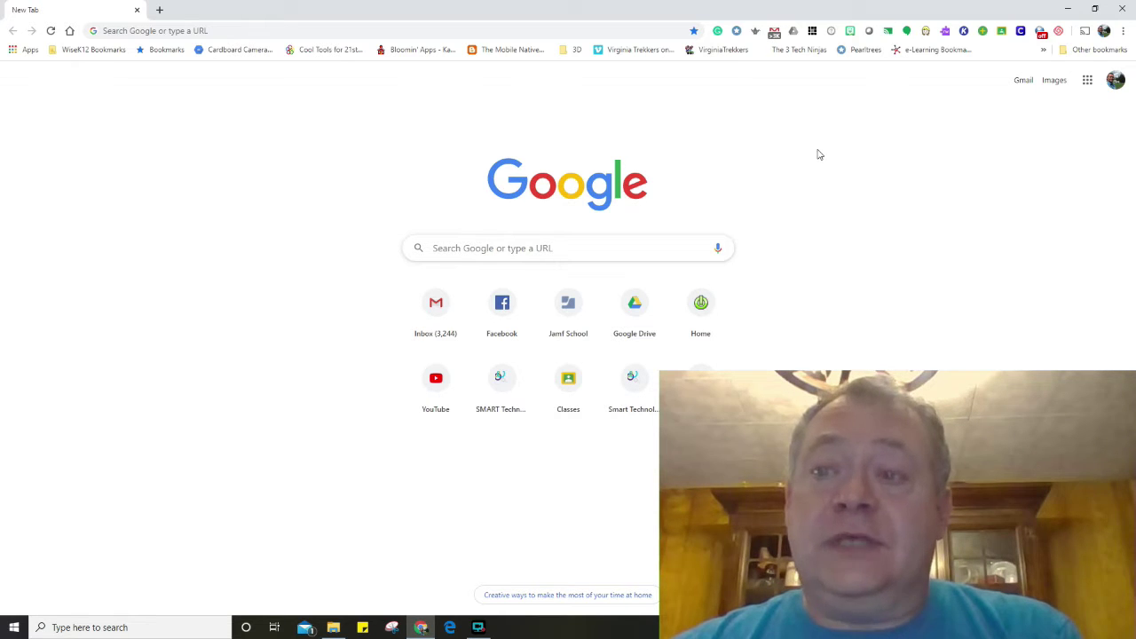
# Open Google Drive and create a folder named "SMART Learning Suite Online" in My Drive
pyautogui.click(1088, 85)
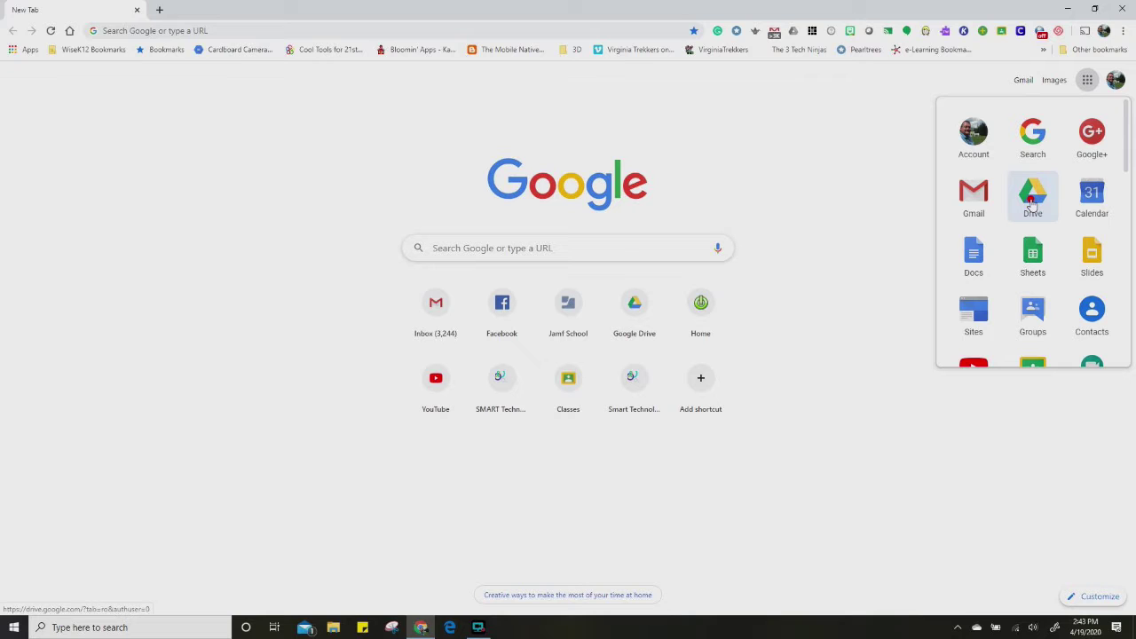
pyautogui.click(1032, 197)
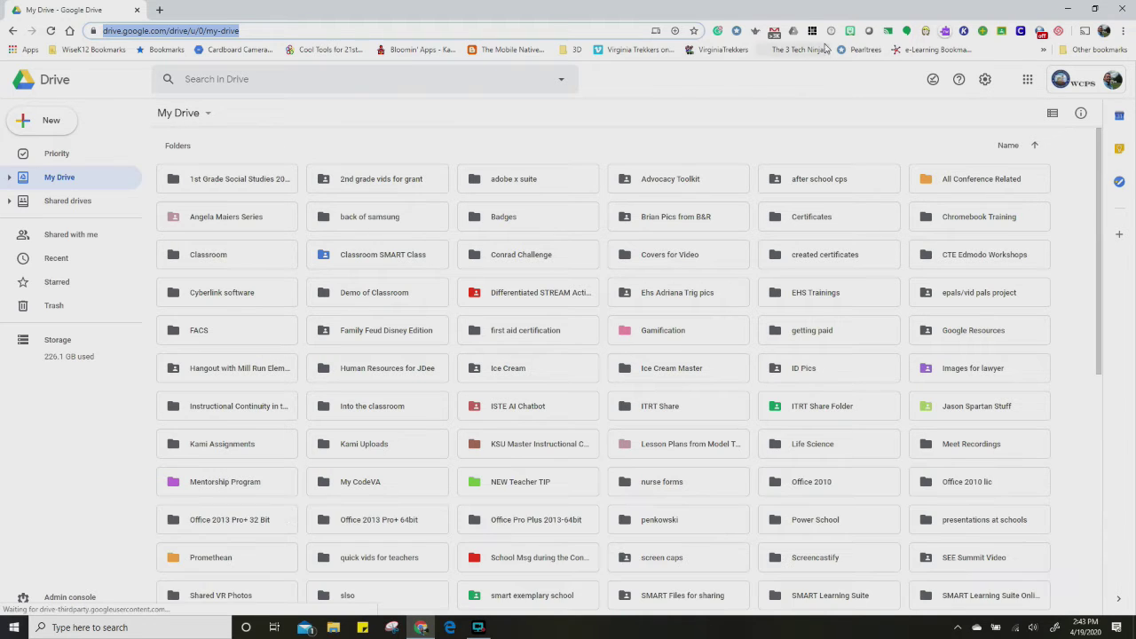
pyautogui.click(35, 122)
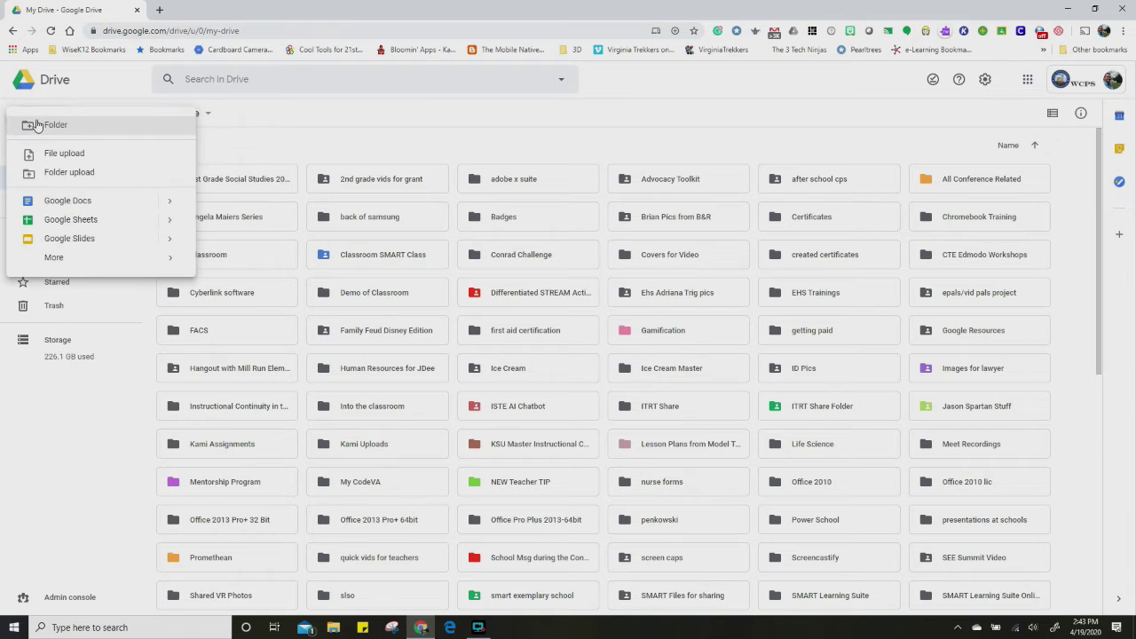
pyautogui.click(39, 127)
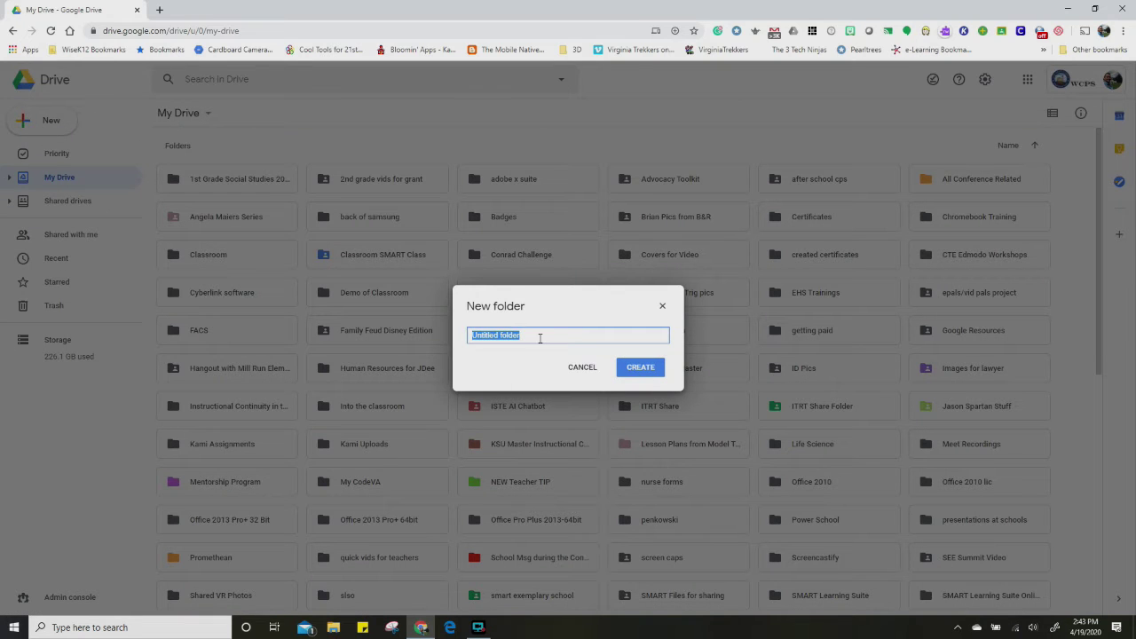
pyautogui.write('SMART Learning Suite Online')
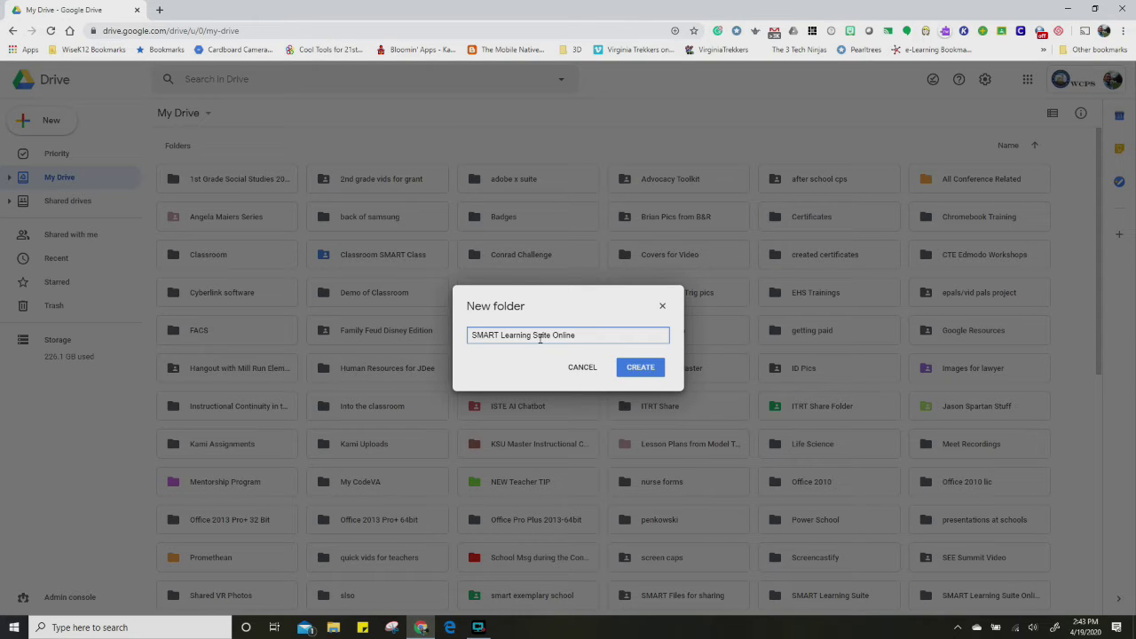
pyautogui.click(649, 375)
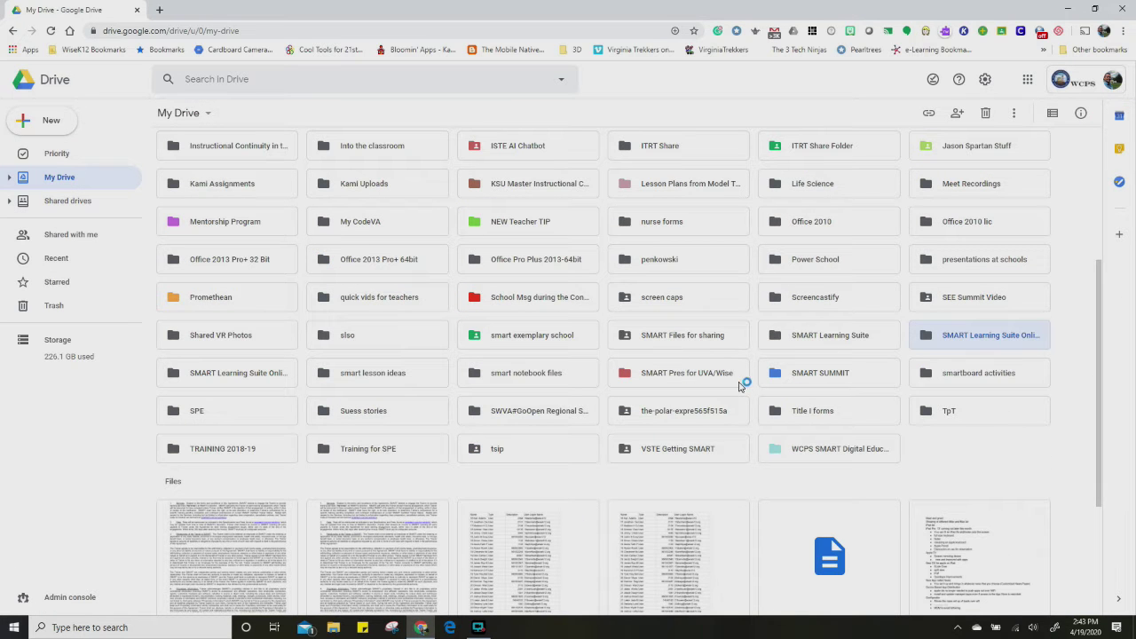
# Upload the PDF "syllables set 1" from Documents > TpT > smartnotebook activities > syllables into the new SMART Learning Suite Online folder
pyautogui.doubleClick(975, 334)
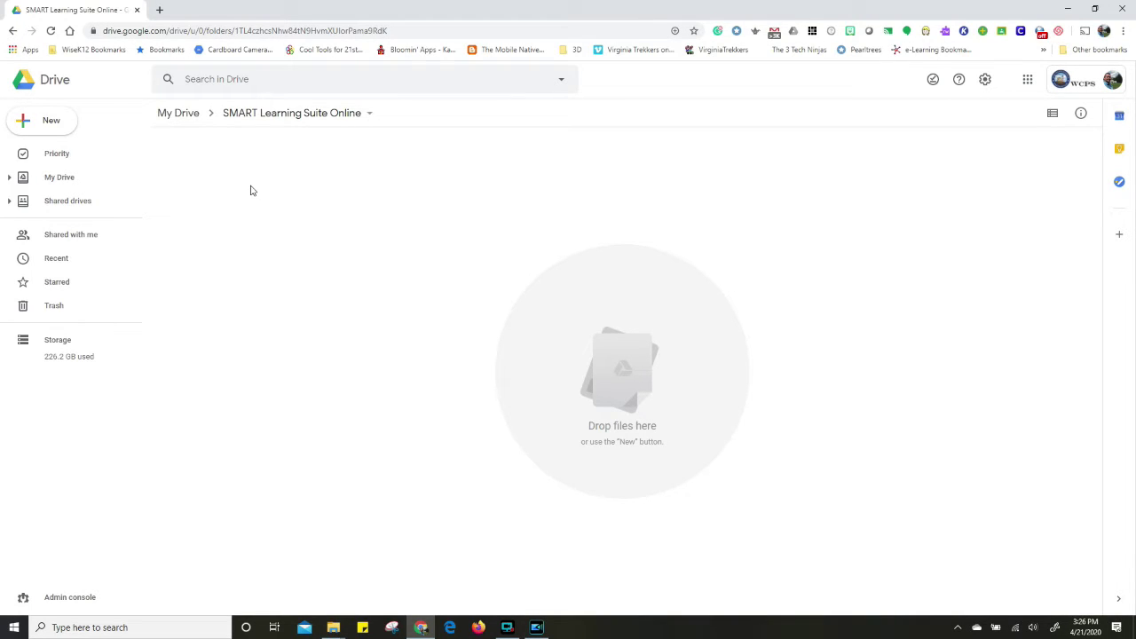
pyautogui.click(49, 126)
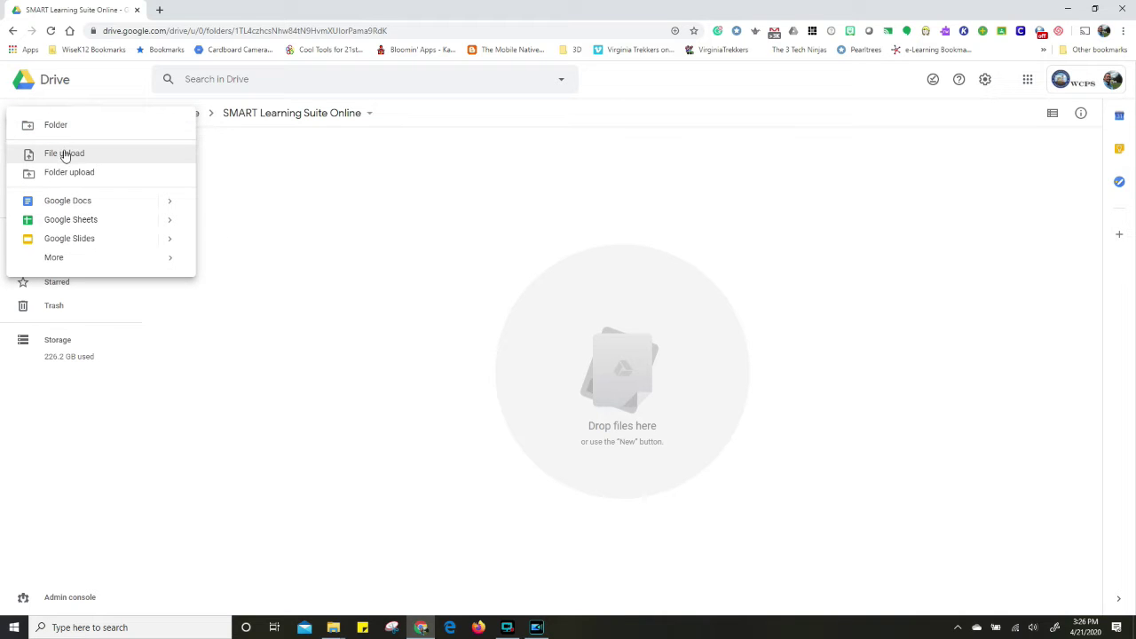
pyautogui.click(64, 153)
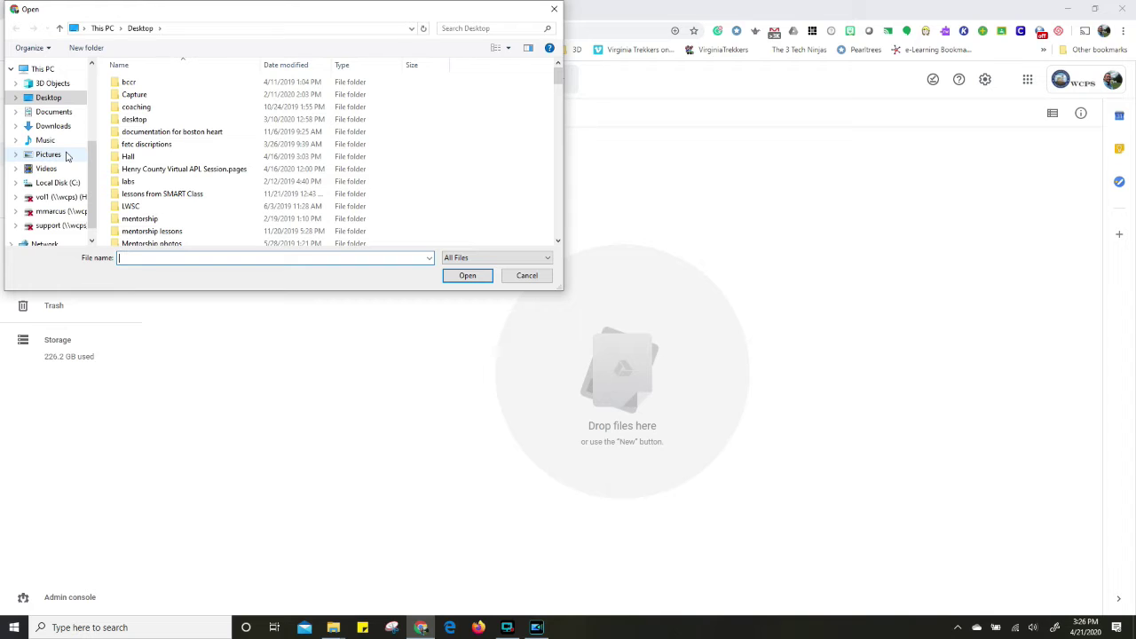
pyautogui.click(69, 115)
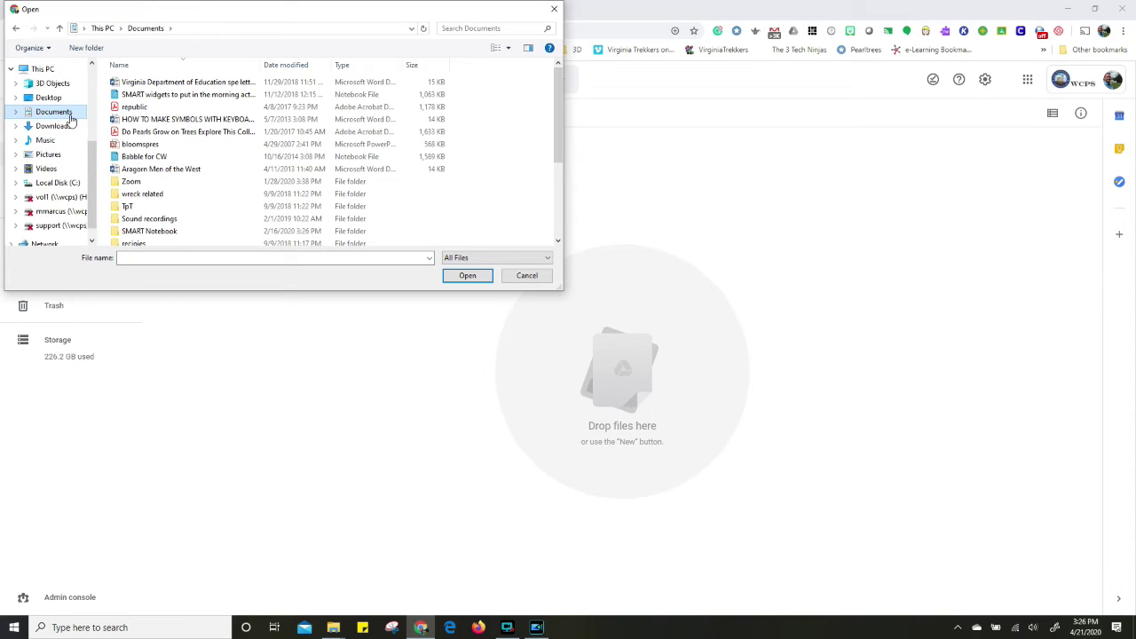
pyautogui.doubleClick(131, 207)
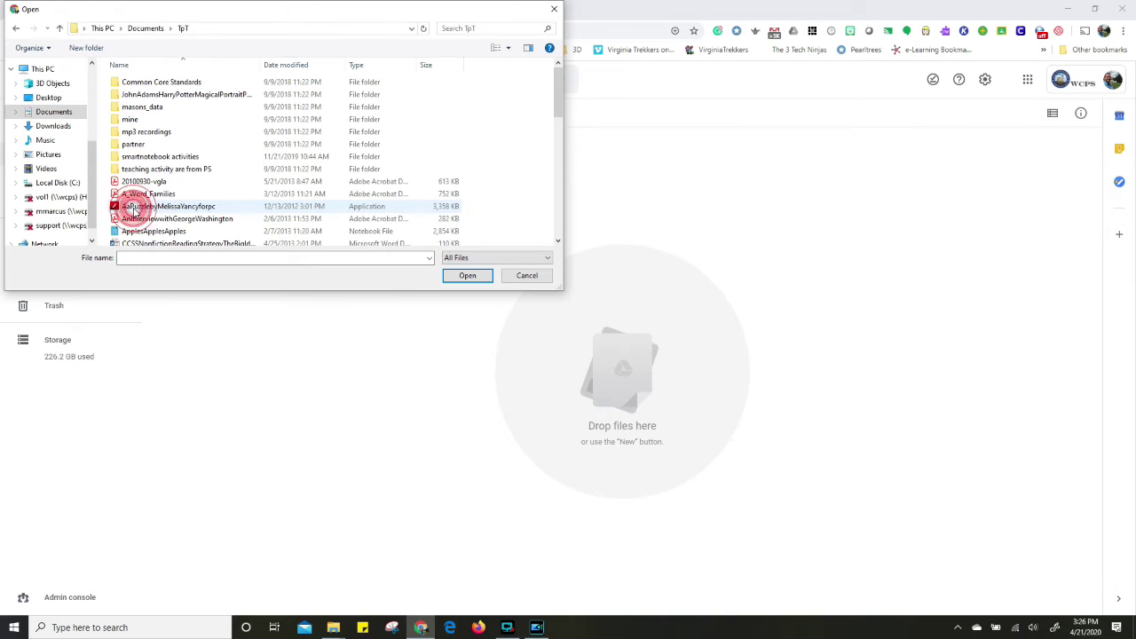
pyautogui.doubleClick(144, 160)
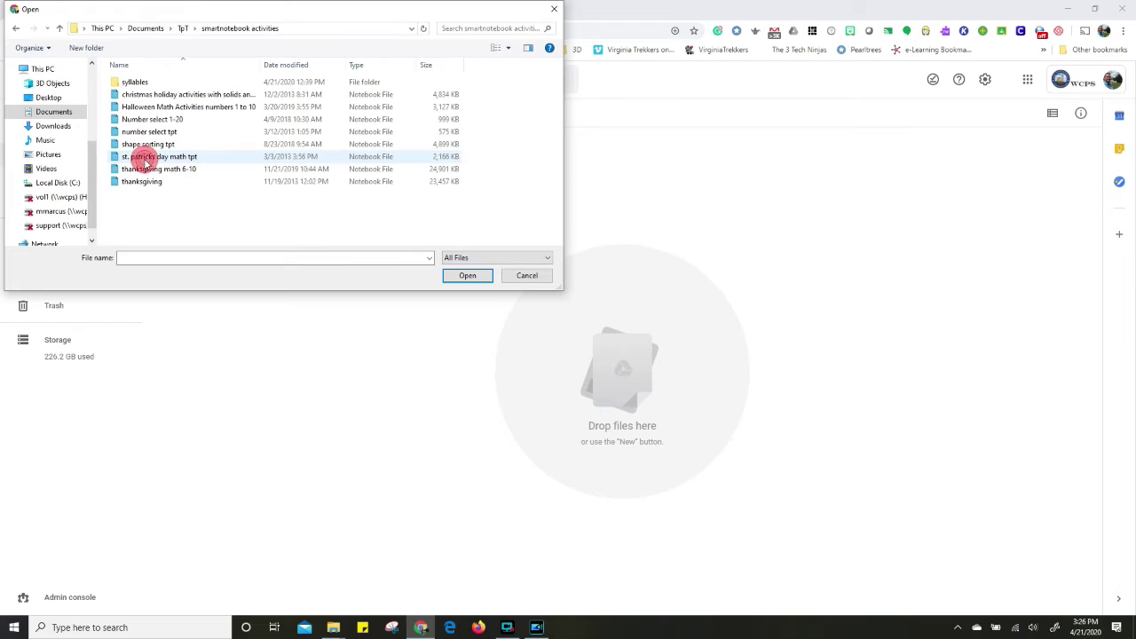
pyautogui.doubleClick(135, 82)
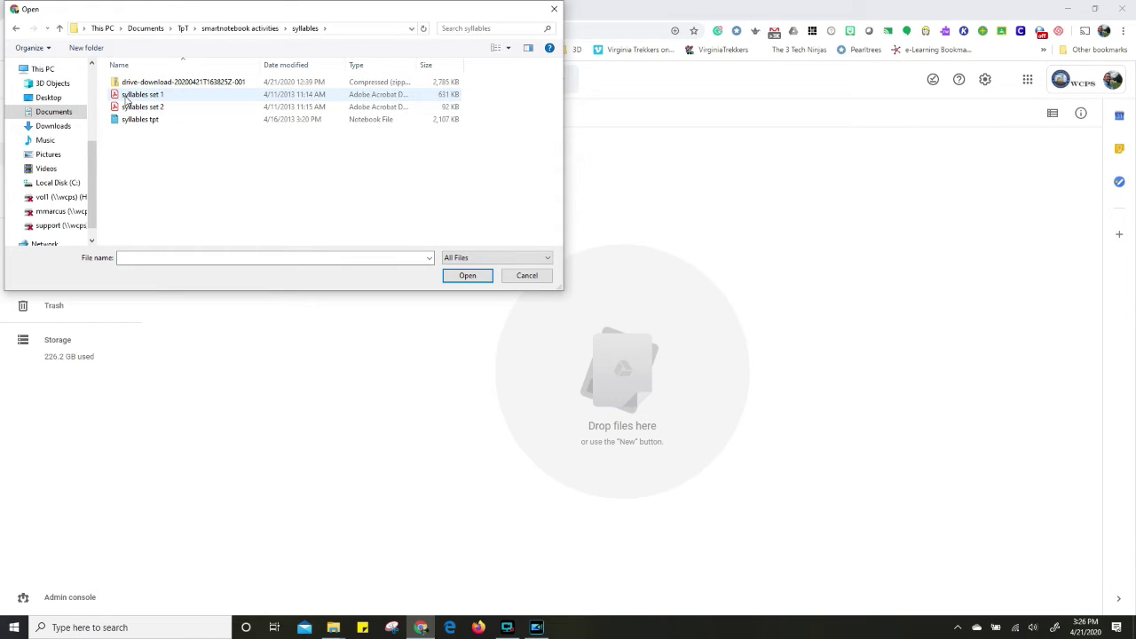
pyautogui.click(130, 101)
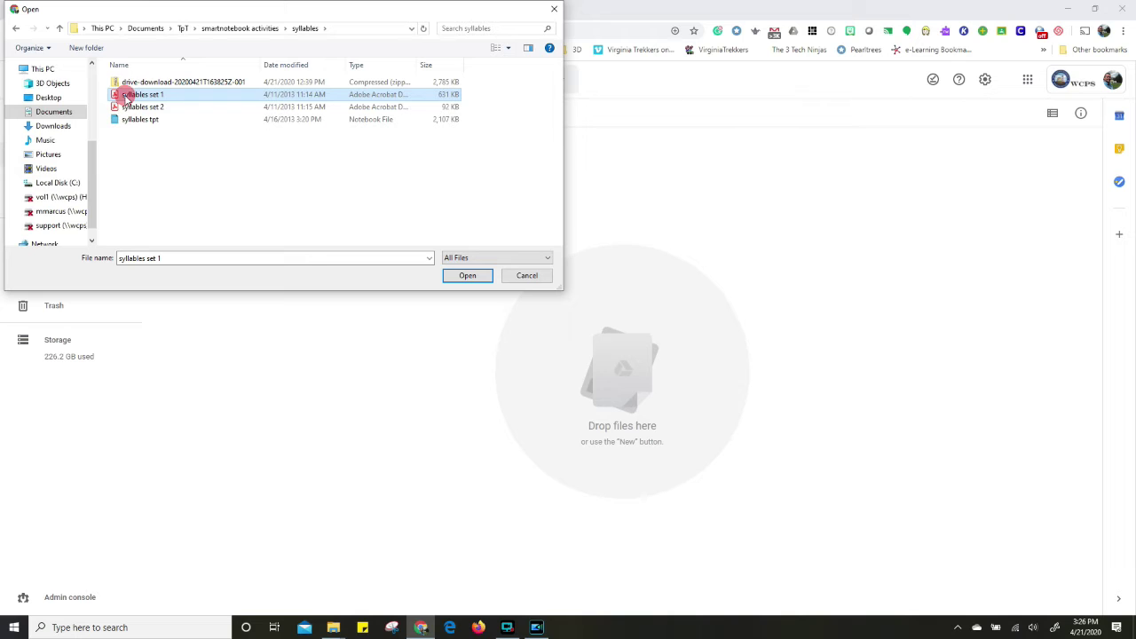
pyautogui.click(467, 276)
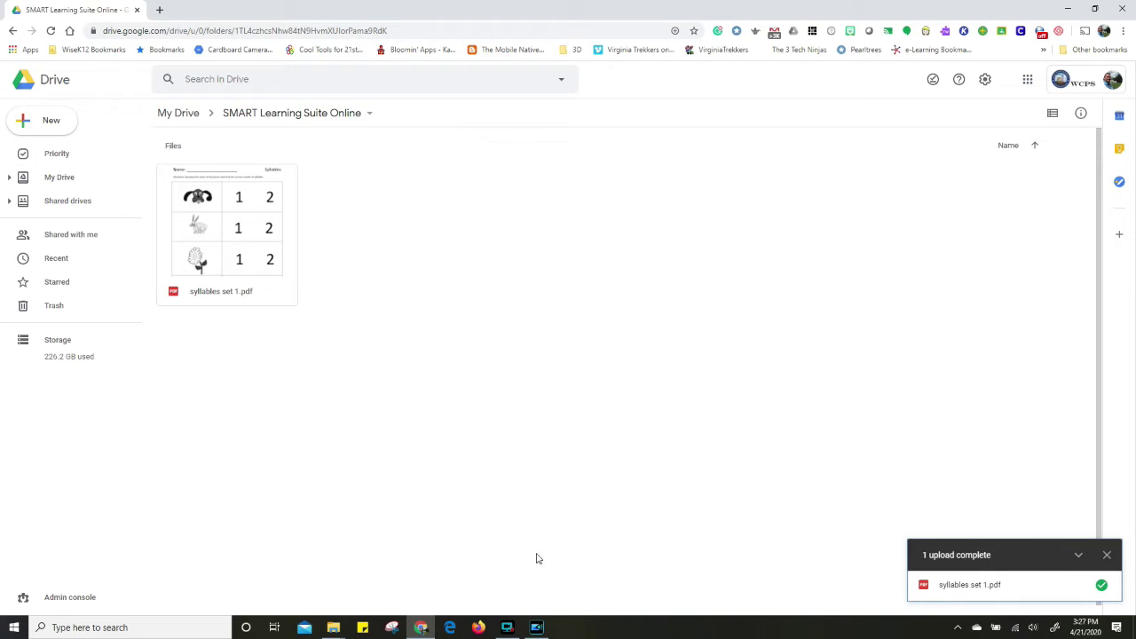
pyautogui.rightClick(246, 218)
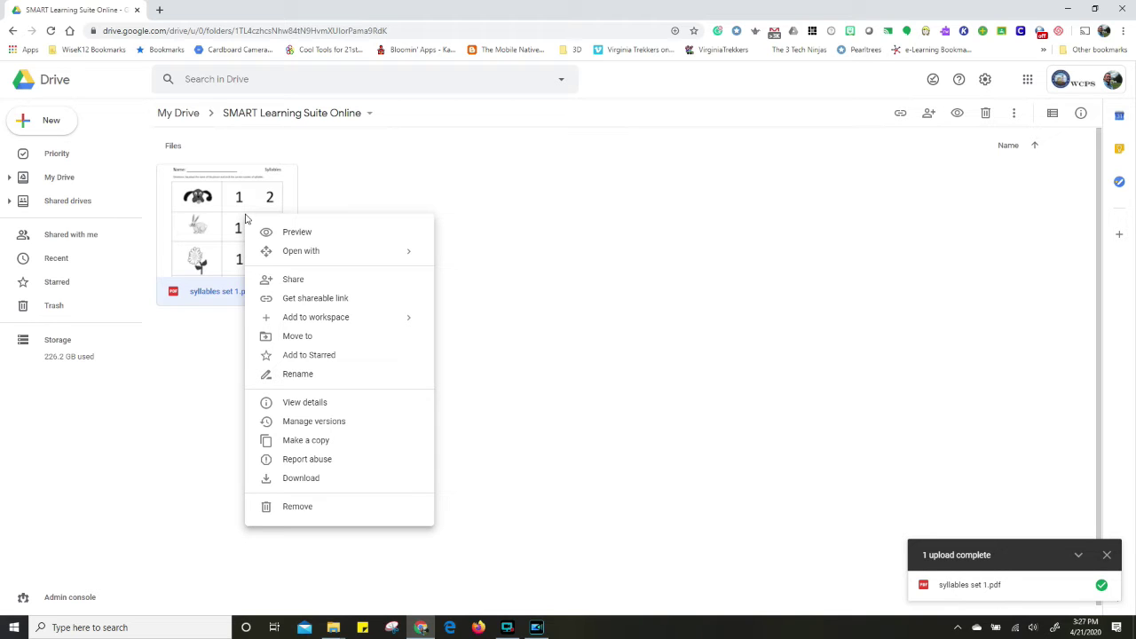
pyautogui.moveTo(347, 258)
pyautogui.click(36, 124)
pyautogui.moveTo(78, 271)
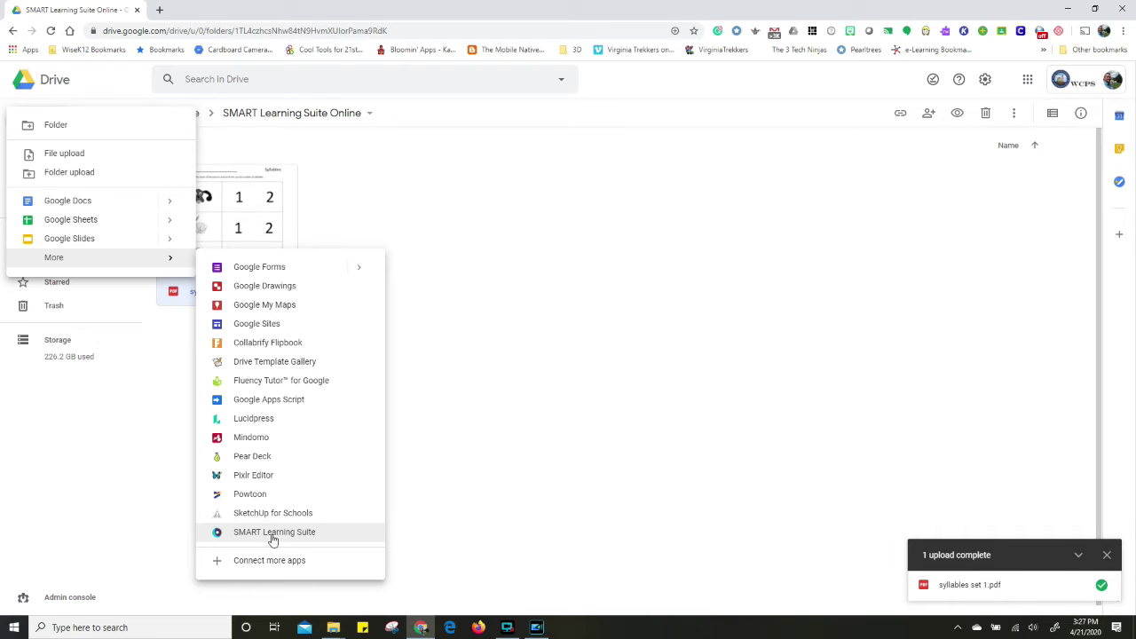
pyautogui.click(272, 532)
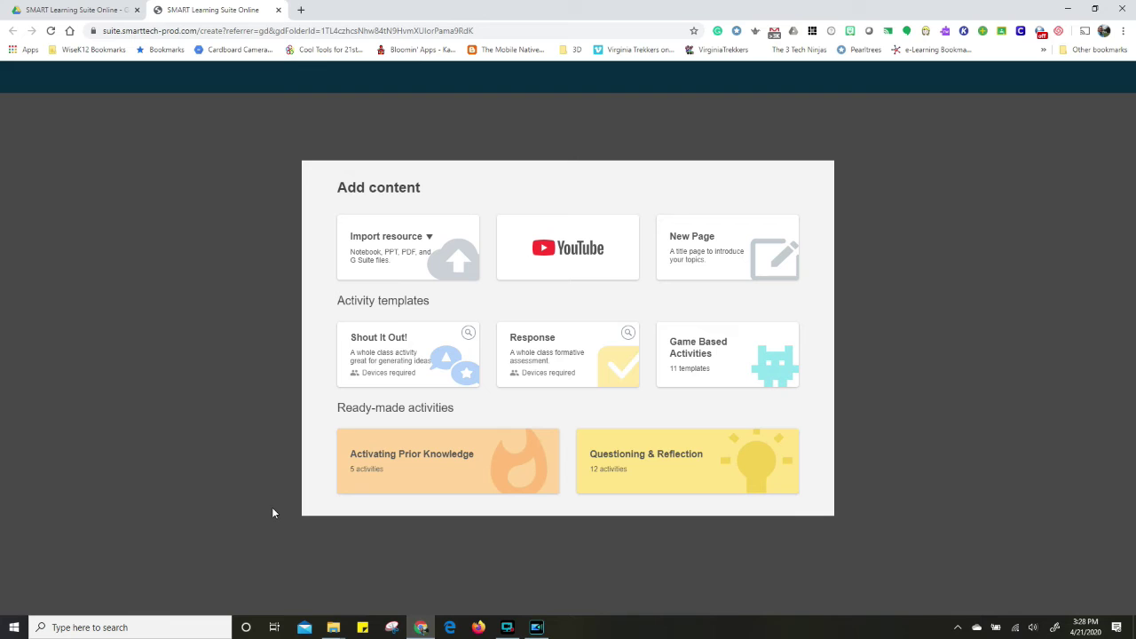
pyautogui.click(279, 11)
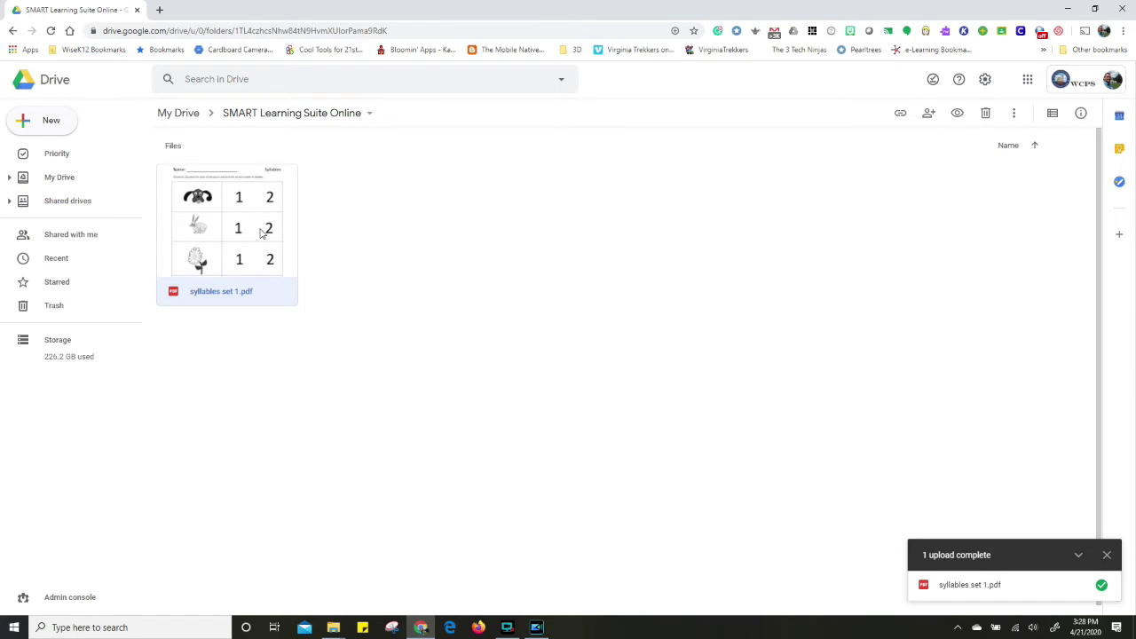
# Open syllables set 1.pdf with SMART Learning Suite and switch the imported lesson to editing
pyautogui.rightClick(264, 229)
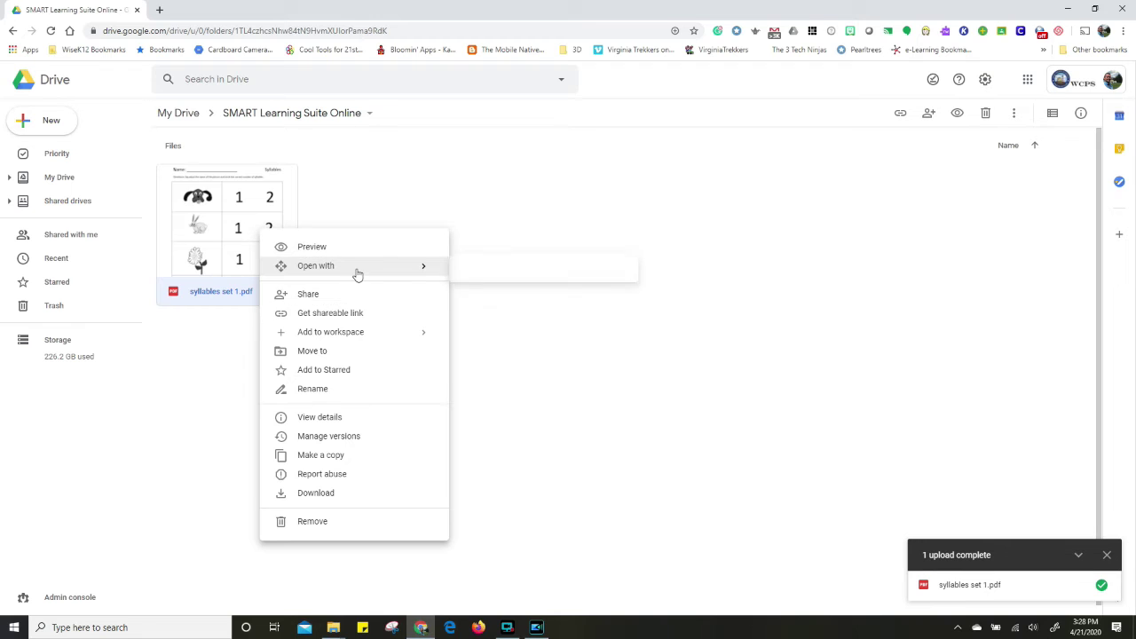
pyautogui.moveTo(357, 275)
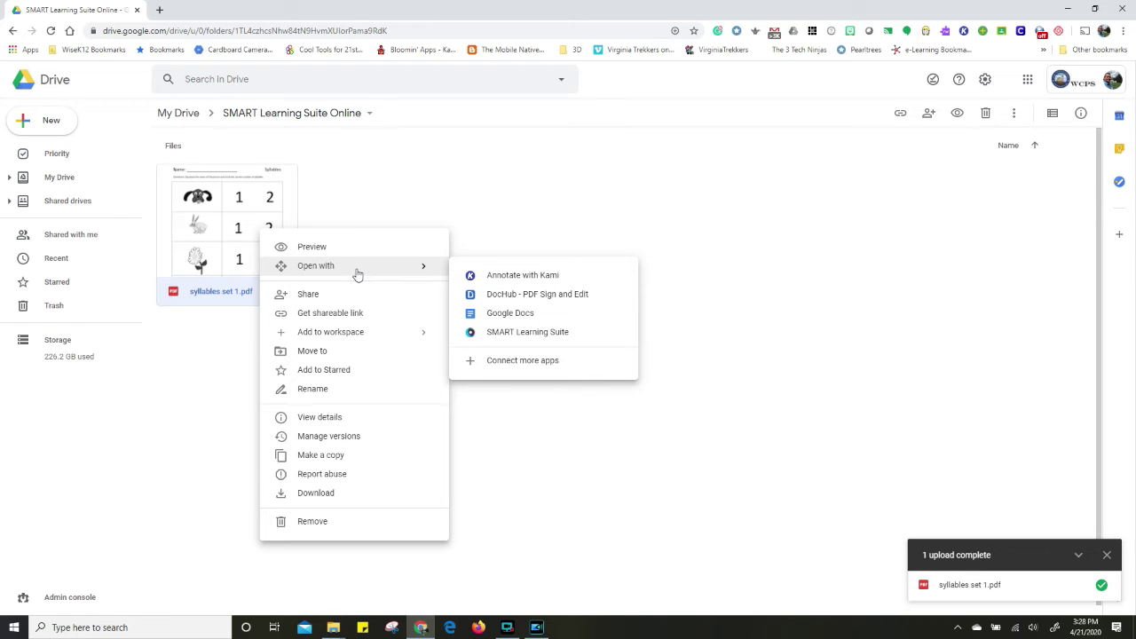
pyautogui.click(563, 331)
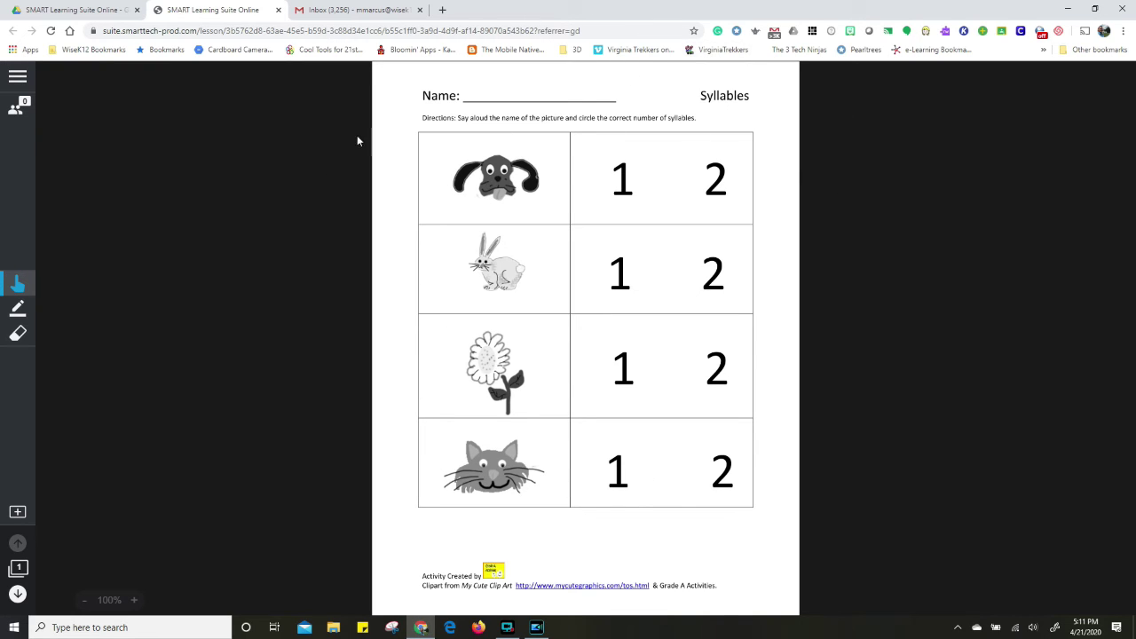
pyautogui.click(16, 79)
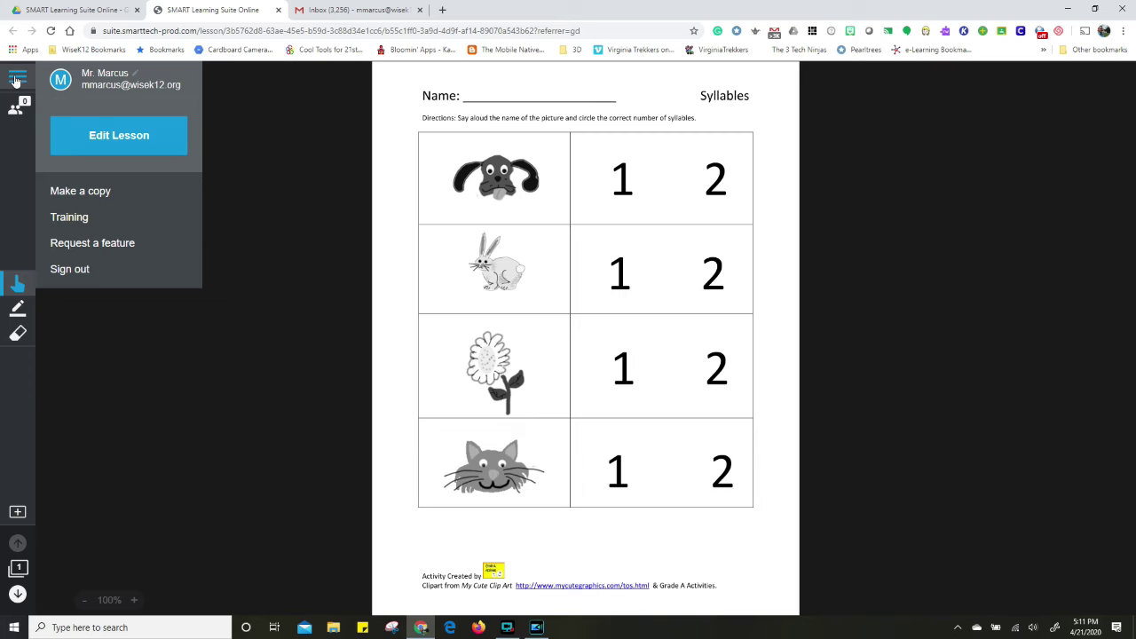
pyautogui.click(105, 137)
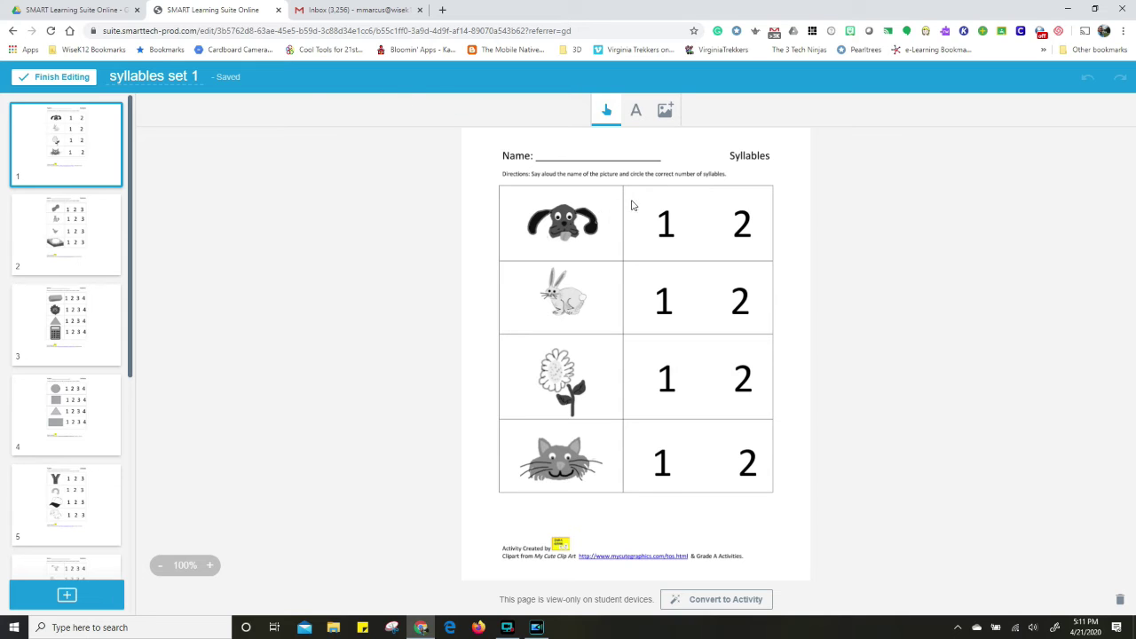
# Start a text box near the Name line on page 1, with font size 18 and red text
pyautogui.click(636, 110)
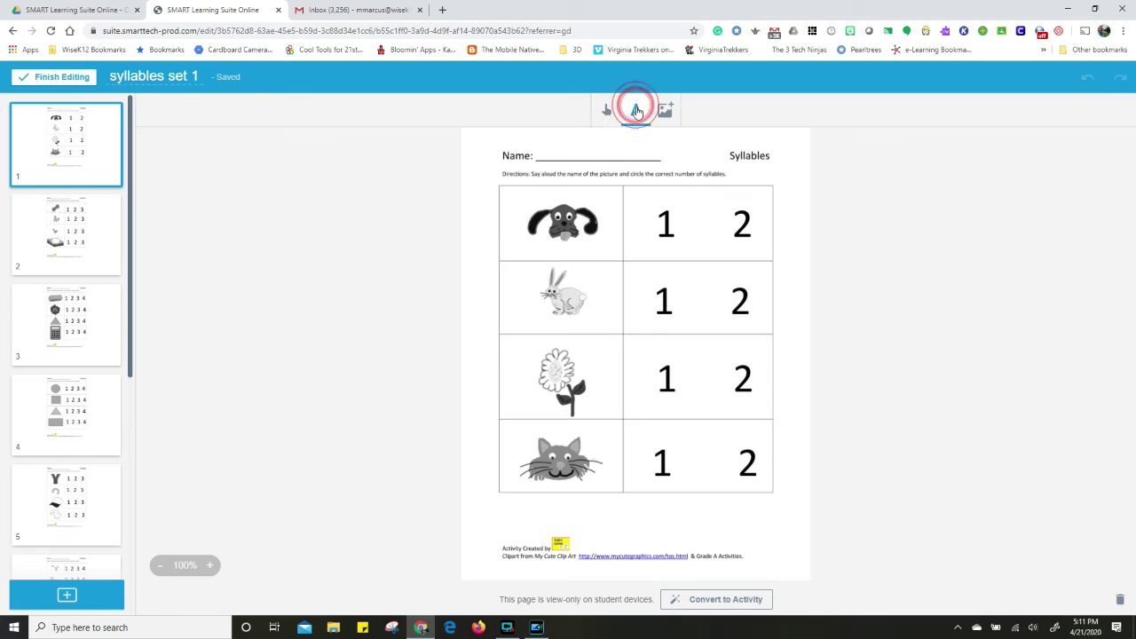
pyautogui.click(543, 140)
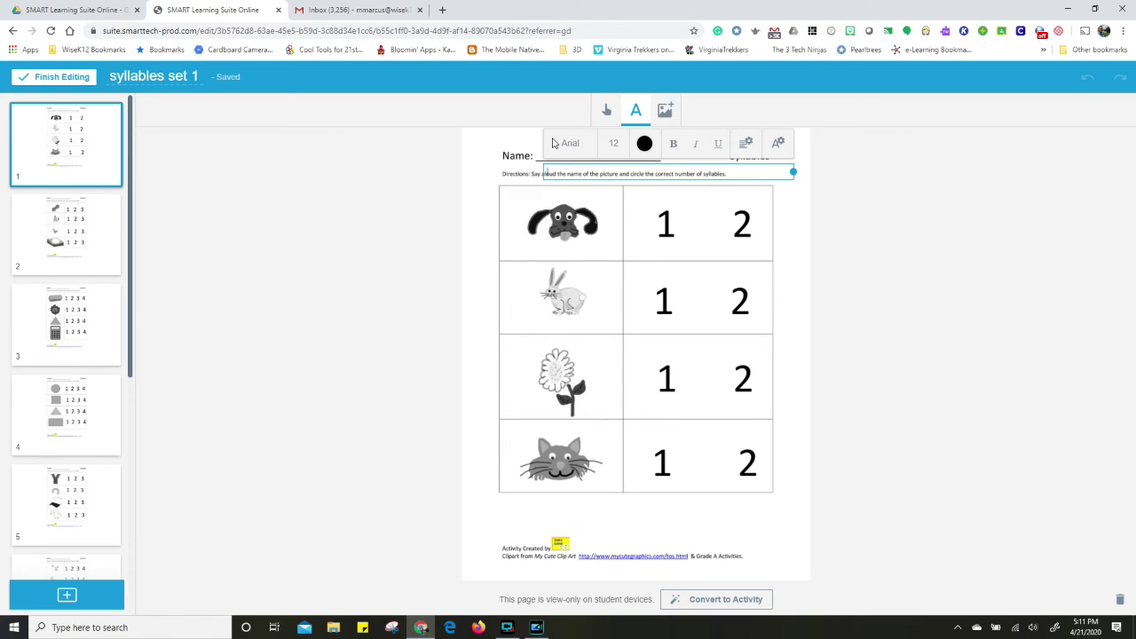
pyautogui.click(618, 145)
pyautogui.click(612, 240)
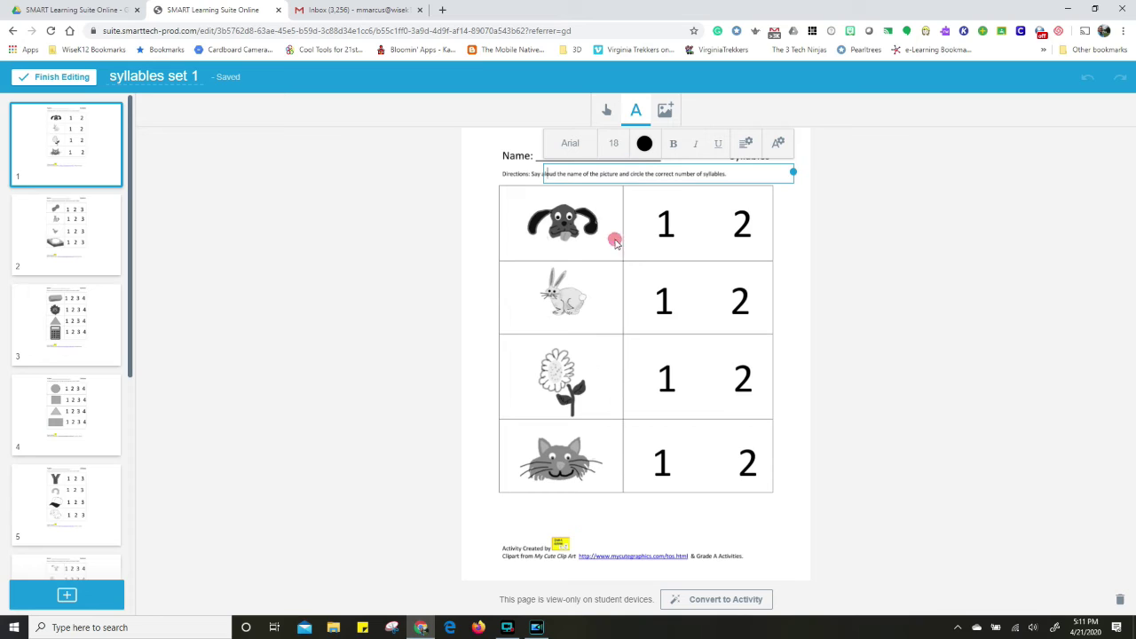
pyautogui.click(645, 143)
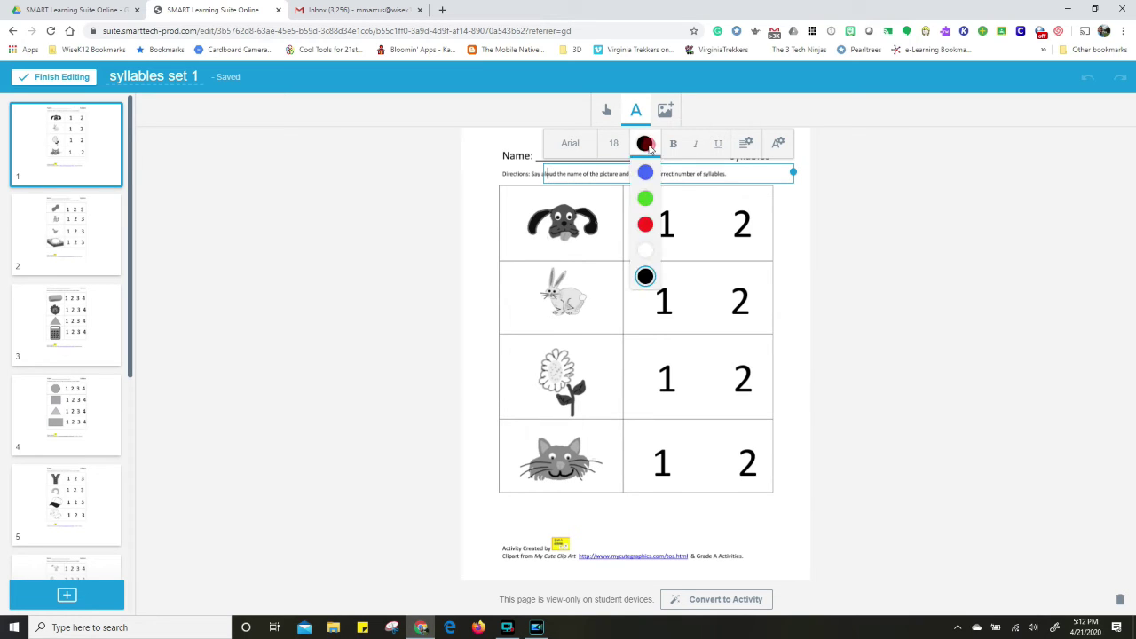
pyautogui.click(647, 227)
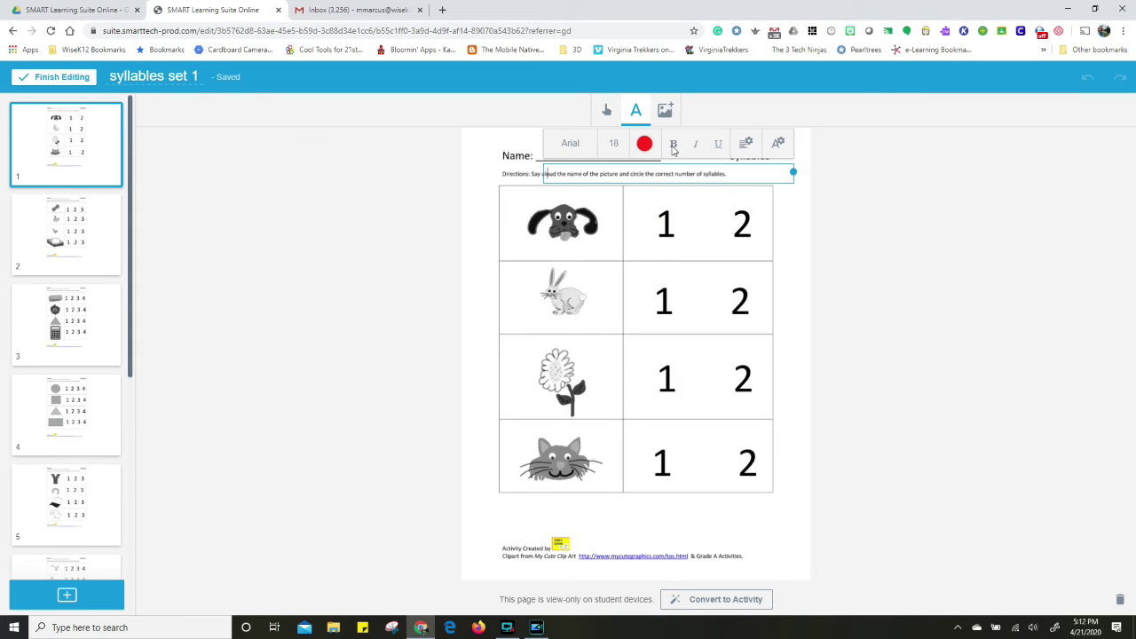
pyautogui.click(747, 144)
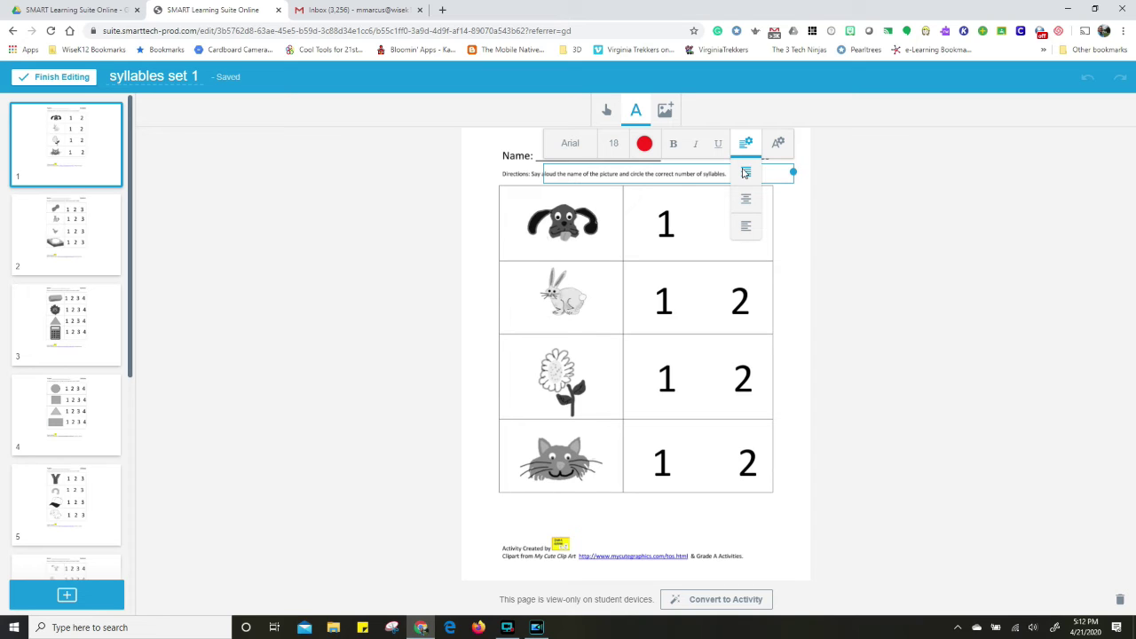
pyautogui.click(778, 144)
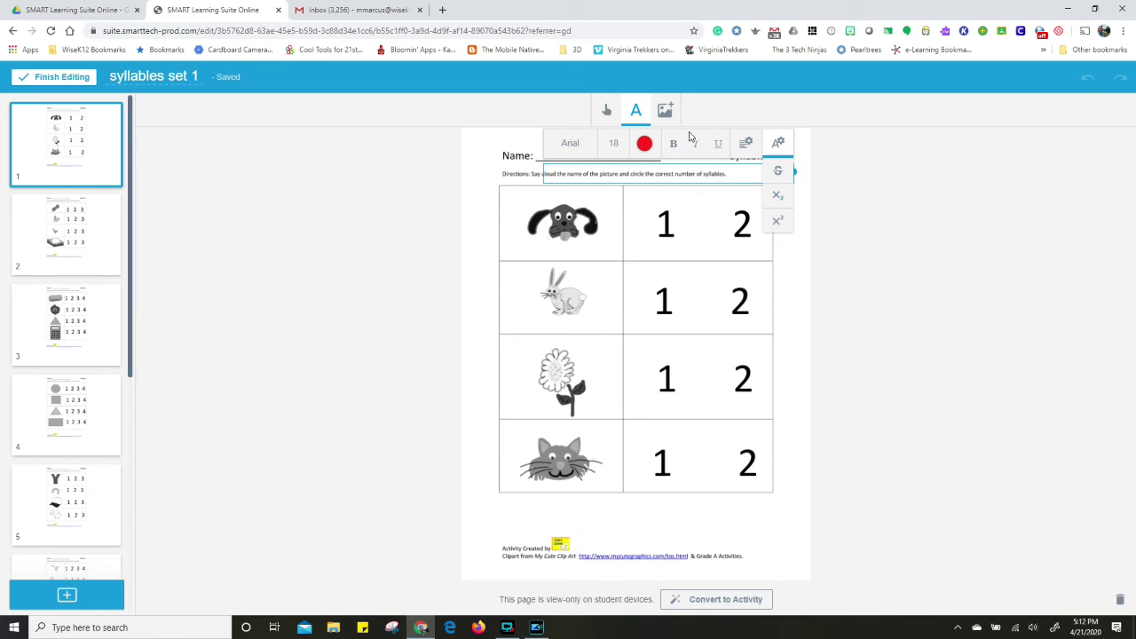
# Enter "Your name here" in the text box and move it up onto the Name line
pyautogui.click(566, 174)
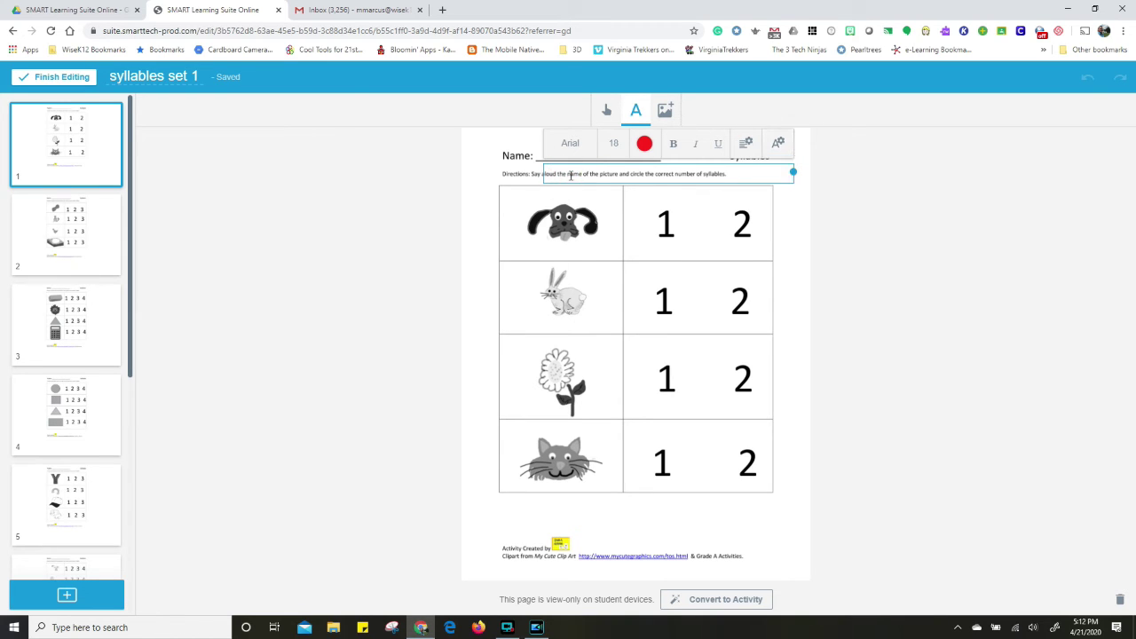
pyautogui.write('Your name here')
pyautogui.click(787, 197)
pyautogui.moveTo(608, 177); pyautogui.dragTo(608, 156)
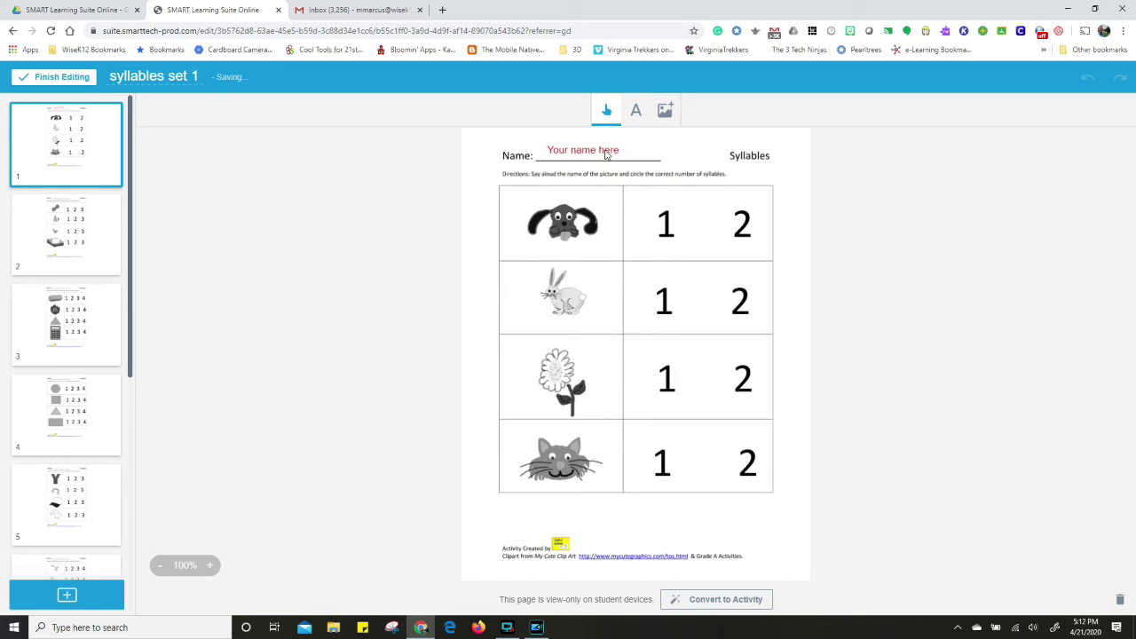
# Search online images for "Numbers", insert the gold 2 and shrink it over the printed 2 in the dog row
pyautogui.click(666, 110)
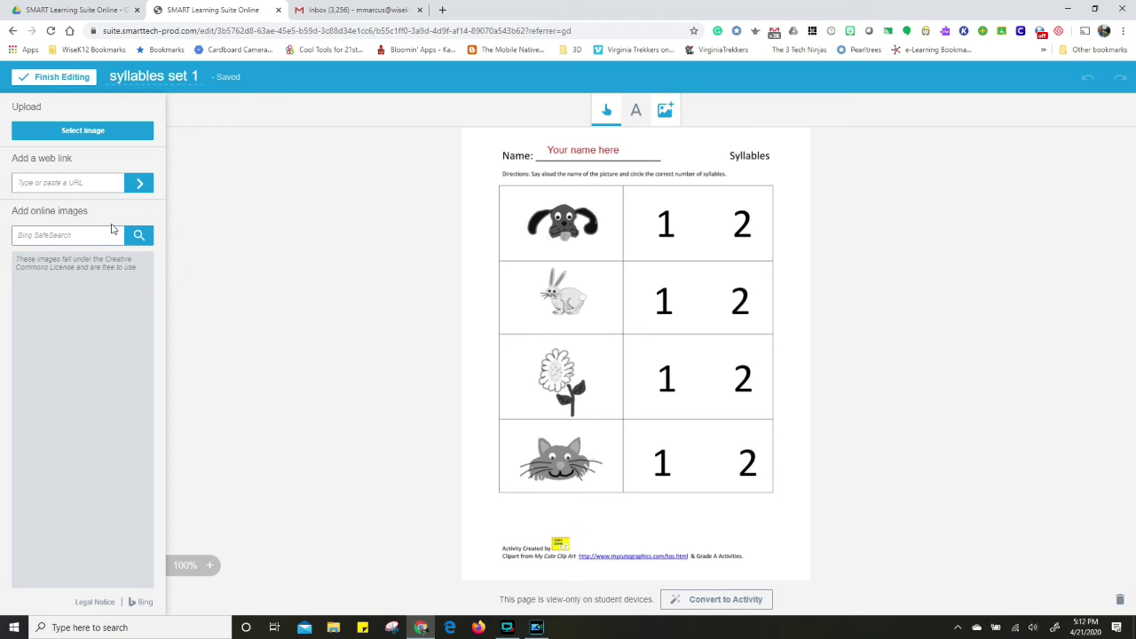
pyautogui.click(74, 236)
pyautogui.write('Numbers')
pyautogui.press('Return')
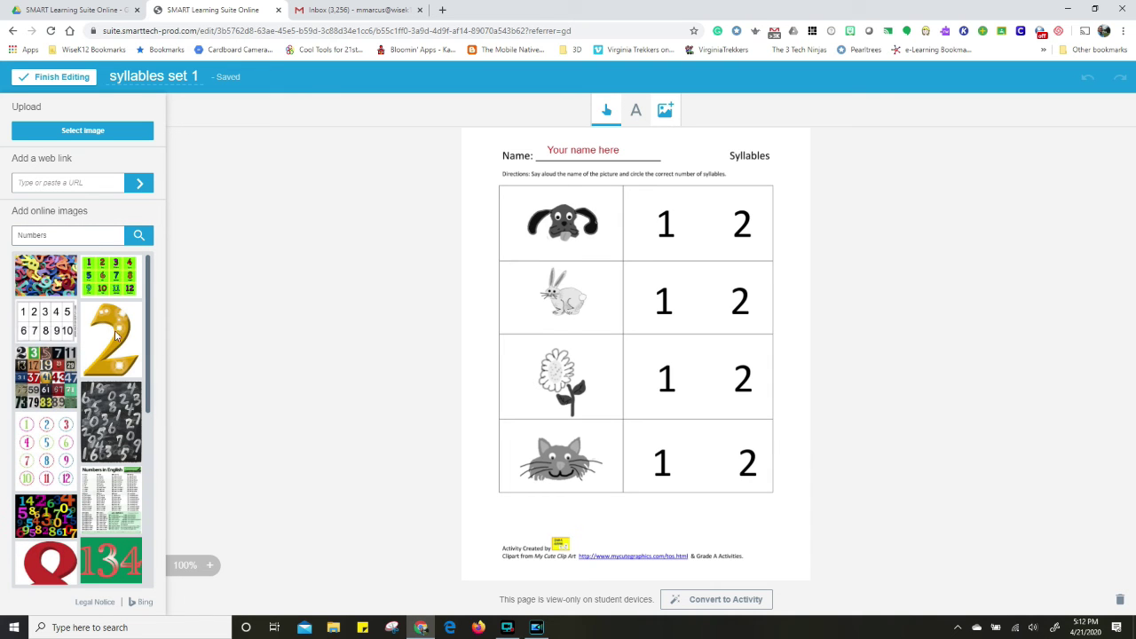
pyautogui.click(115, 344)
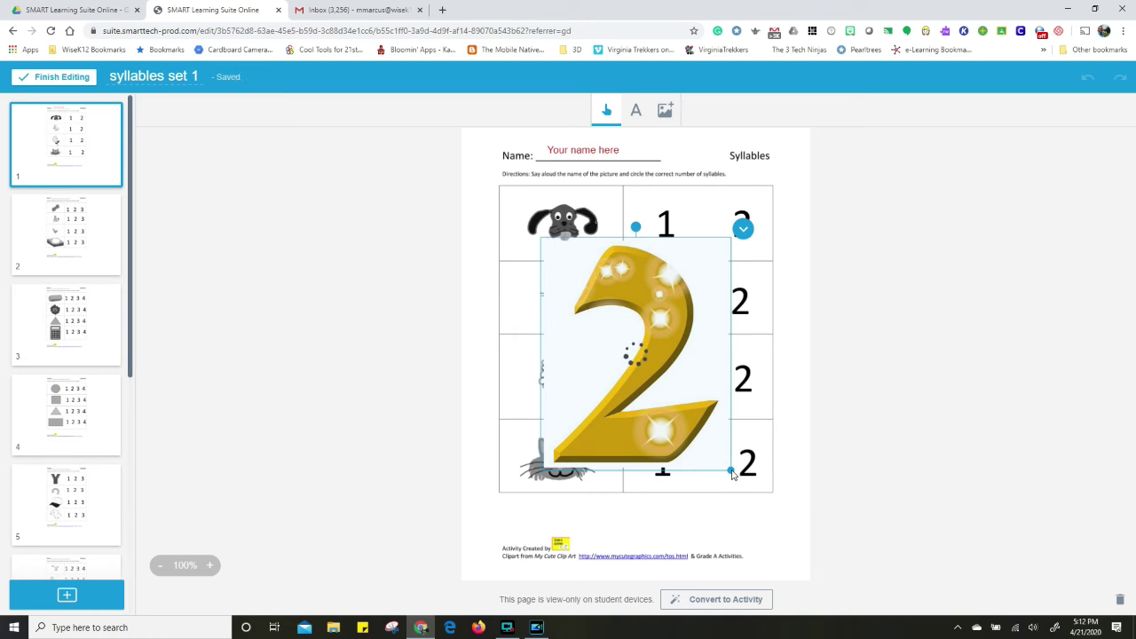
pyautogui.moveTo(731, 472); pyautogui.dragTo(735, 228)
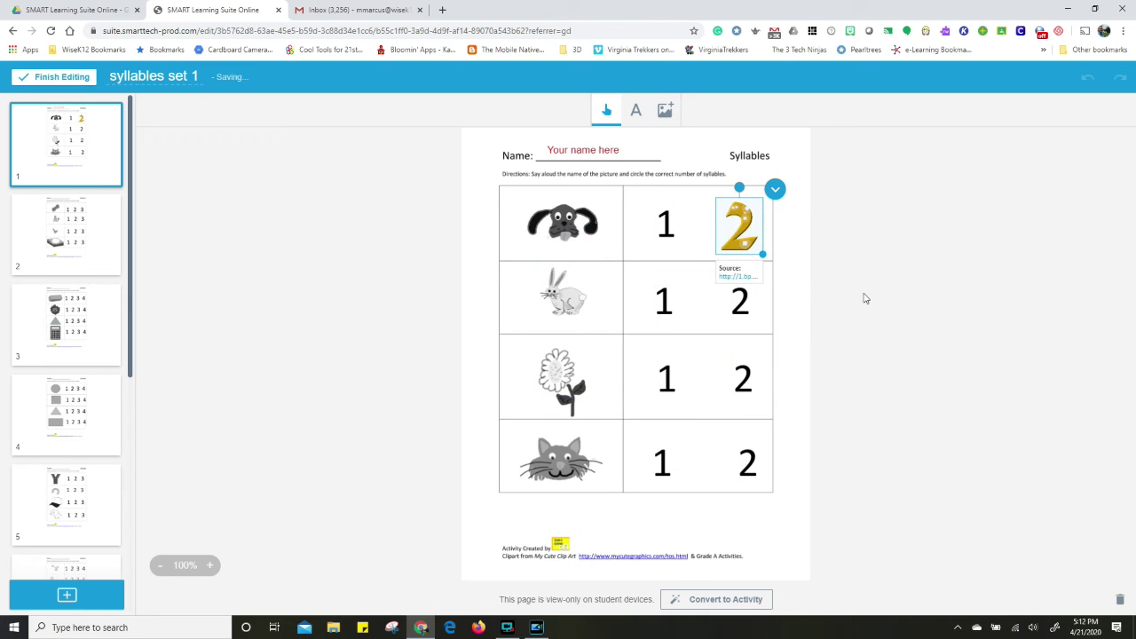
pyautogui.click(834, 258)
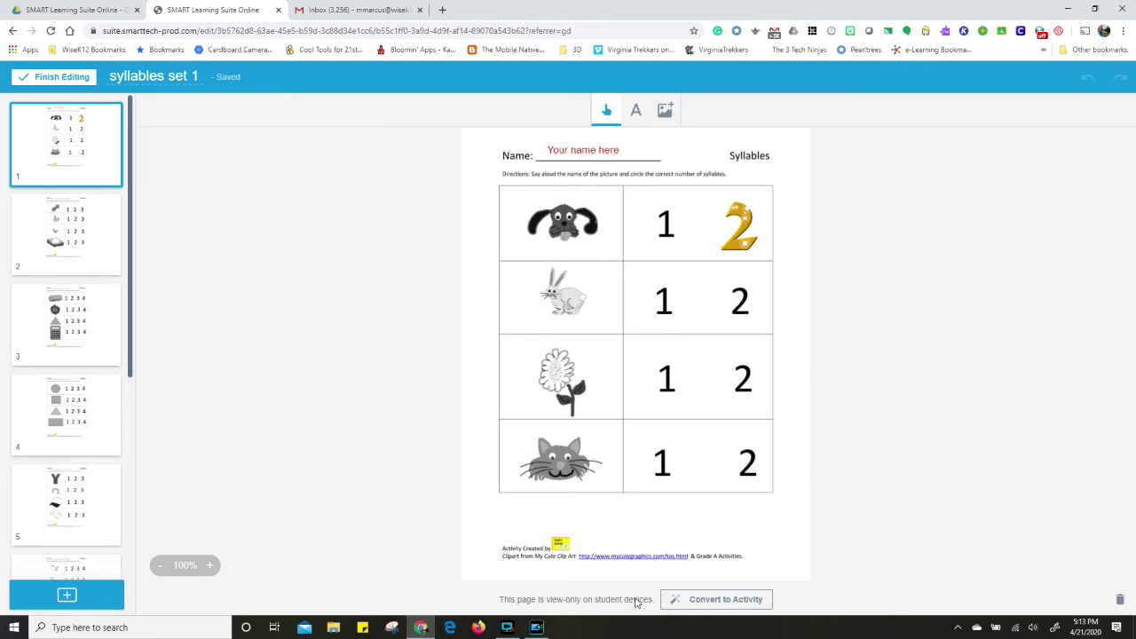
# Check the activity conversion options for page 1 and the content types available to add, then finish editing the lesson
pyautogui.click(719, 600)
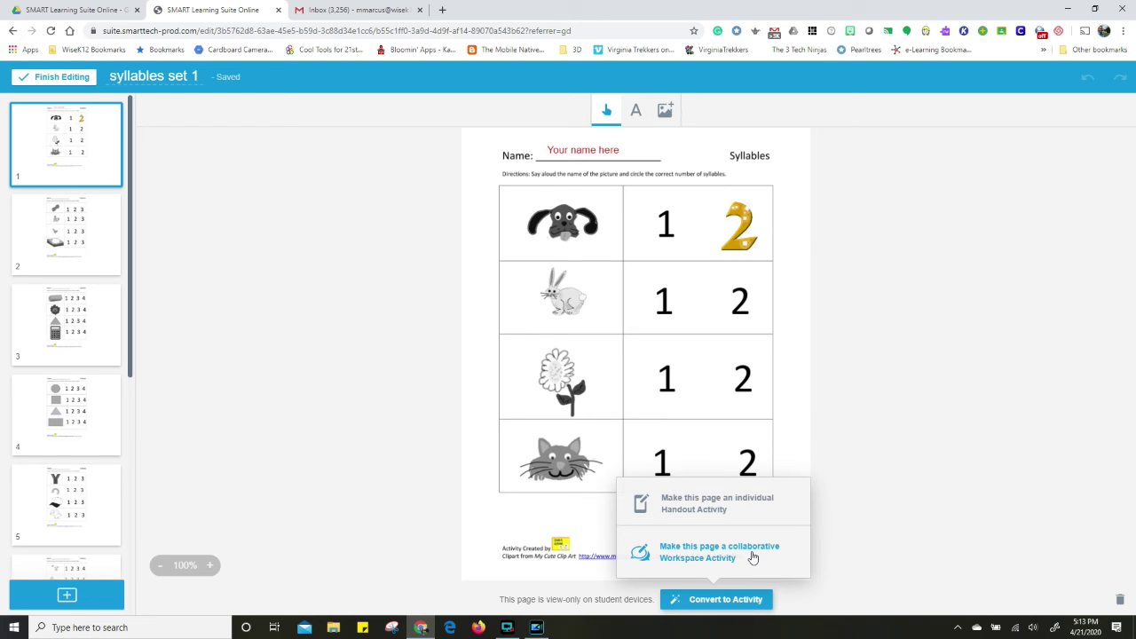
pyautogui.click(842, 376)
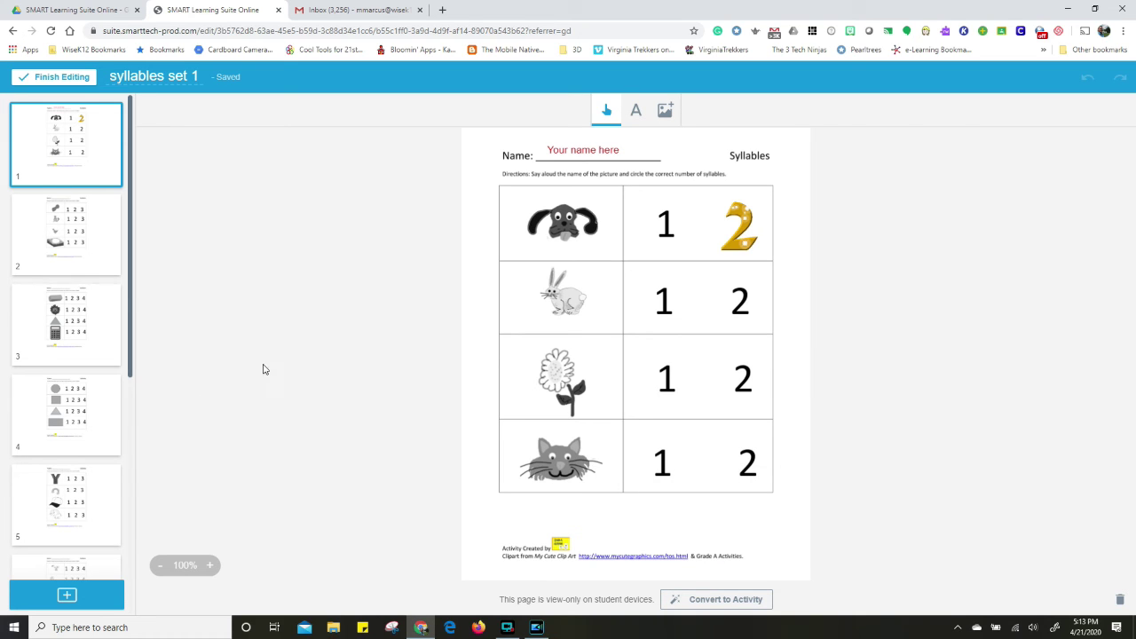
pyautogui.click(68, 597)
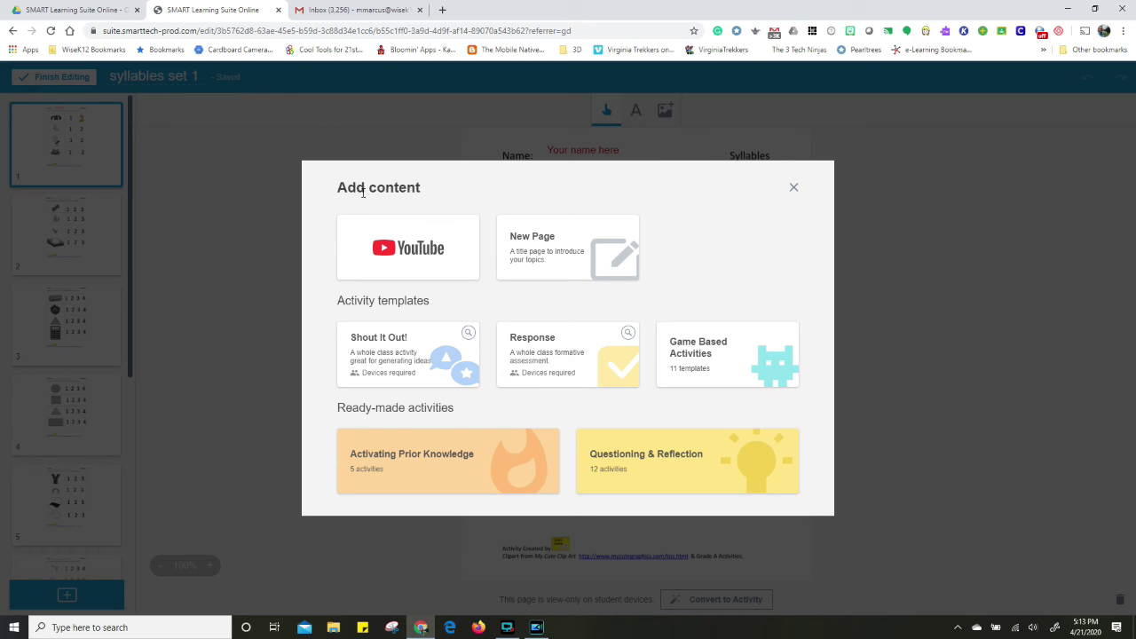
pyautogui.click(792, 187)
pyautogui.click(53, 78)
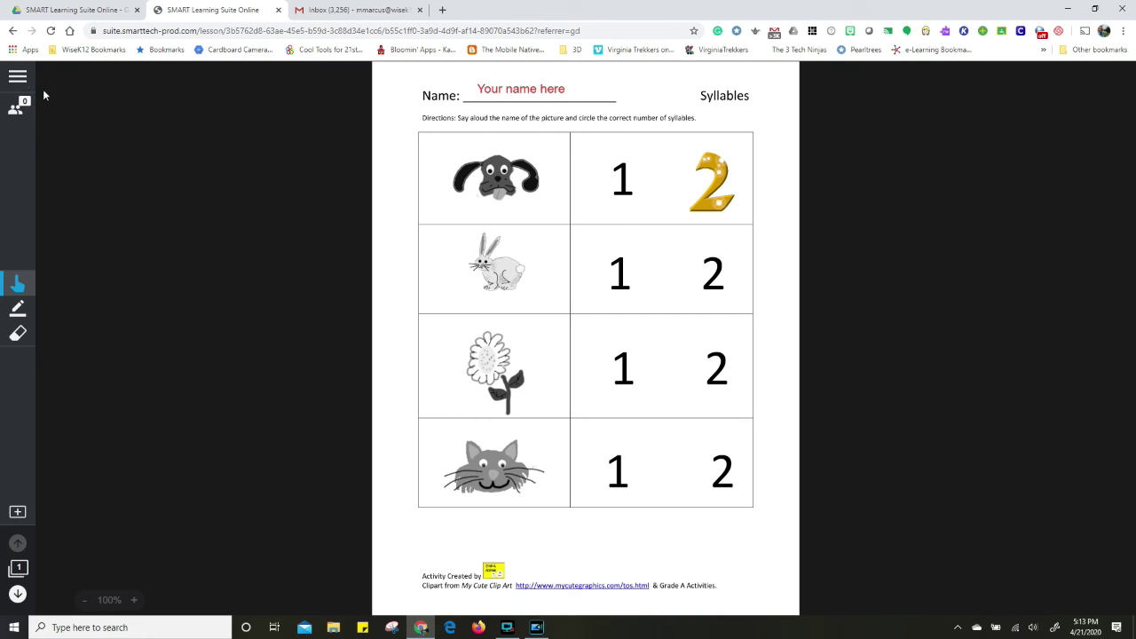
# Circle the 2 in the rabbit row with the black pen, erase the circle and return to the selection tool
pyautogui.click(18, 309)
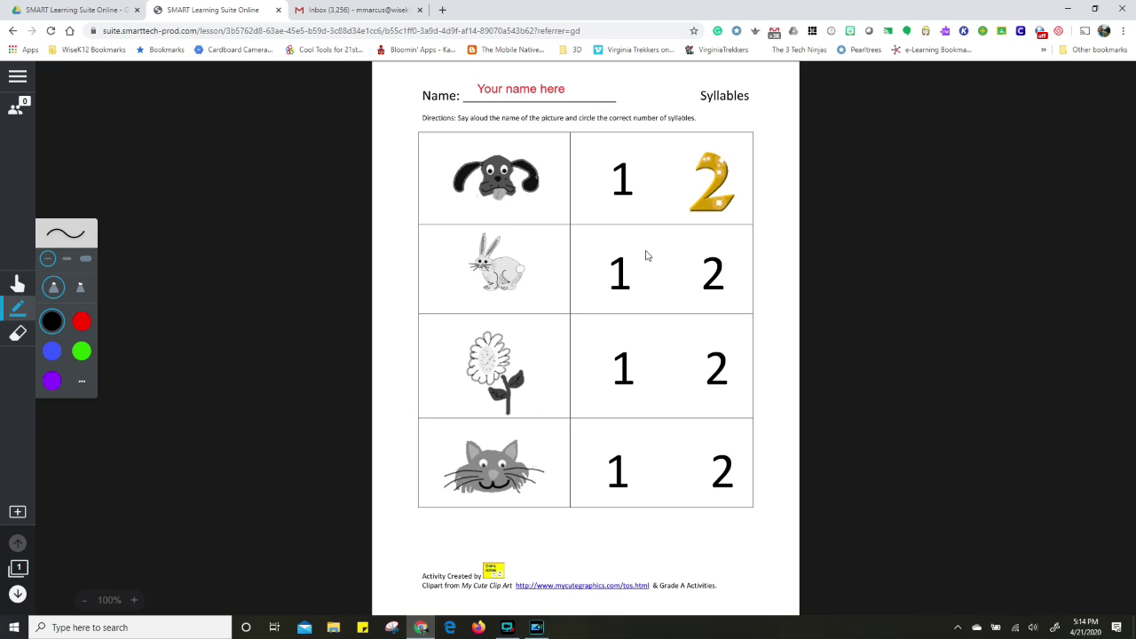
pyautogui.moveTo(717, 246)
pyautogui.mouseDown()
pyautogui.moveTo(720, 288)
pyautogui.moveTo(689, 227)
pyautogui.mouseUp()
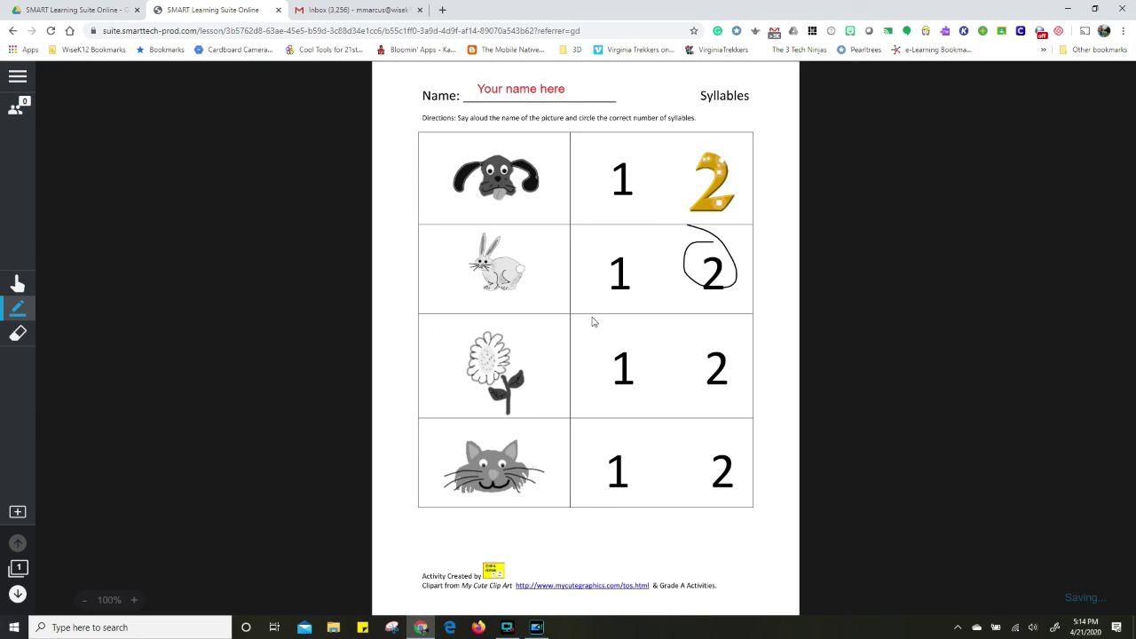
pyautogui.click(18, 333)
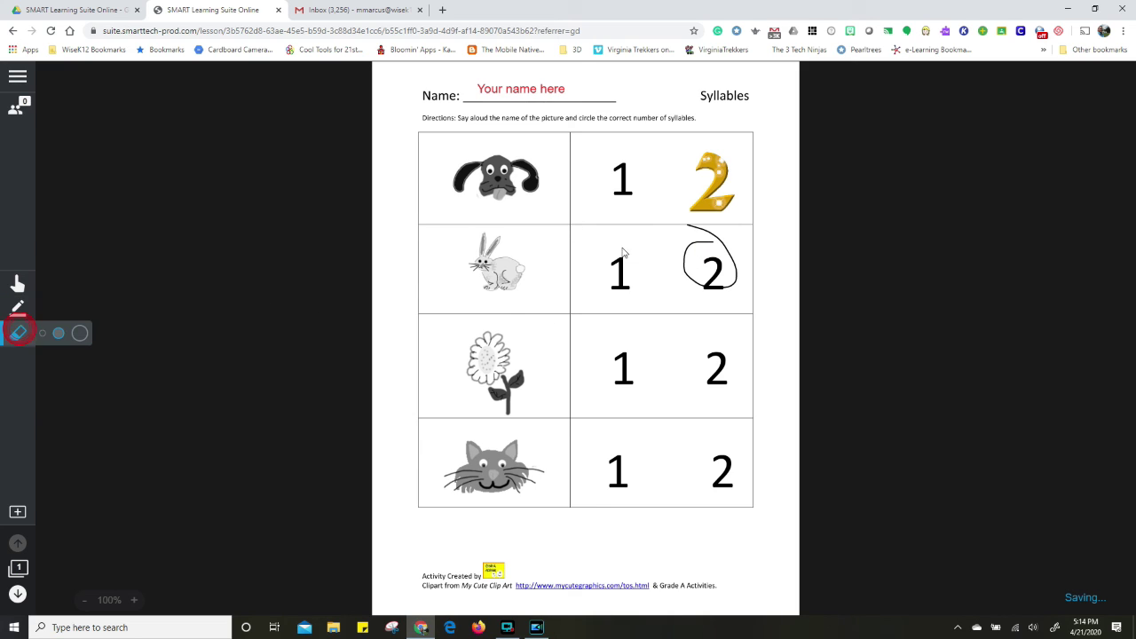
pyautogui.moveTo(740, 233)
pyautogui.mouseDown()
pyautogui.moveTo(736, 254)
pyautogui.moveTo(689, 258)
pyautogui.mouseUp()
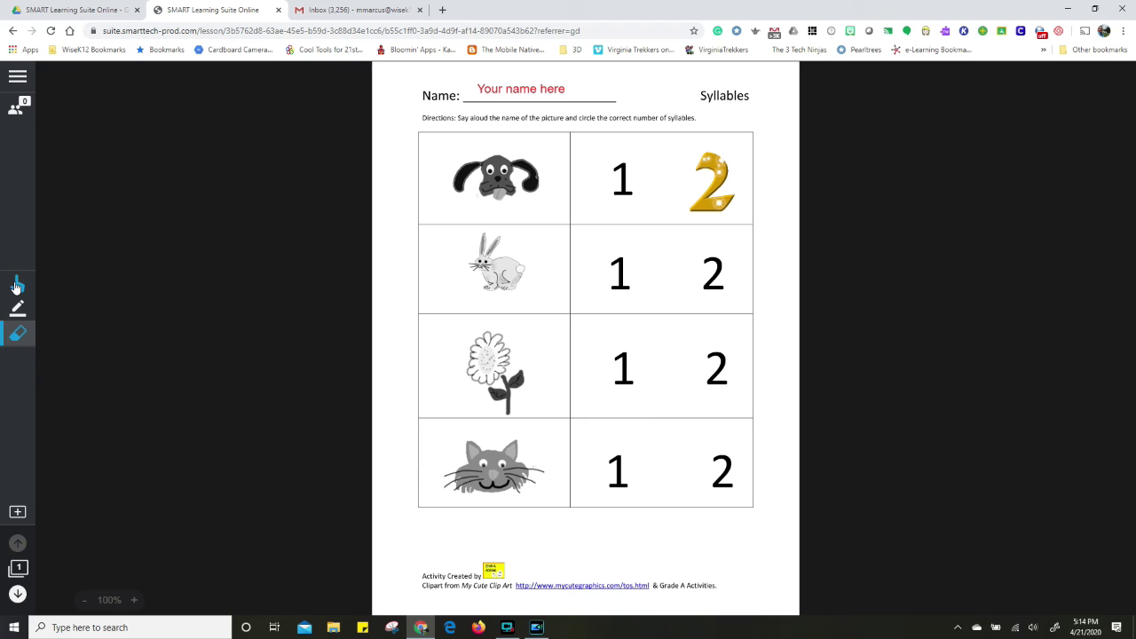
pyautogui.click(16, 285)
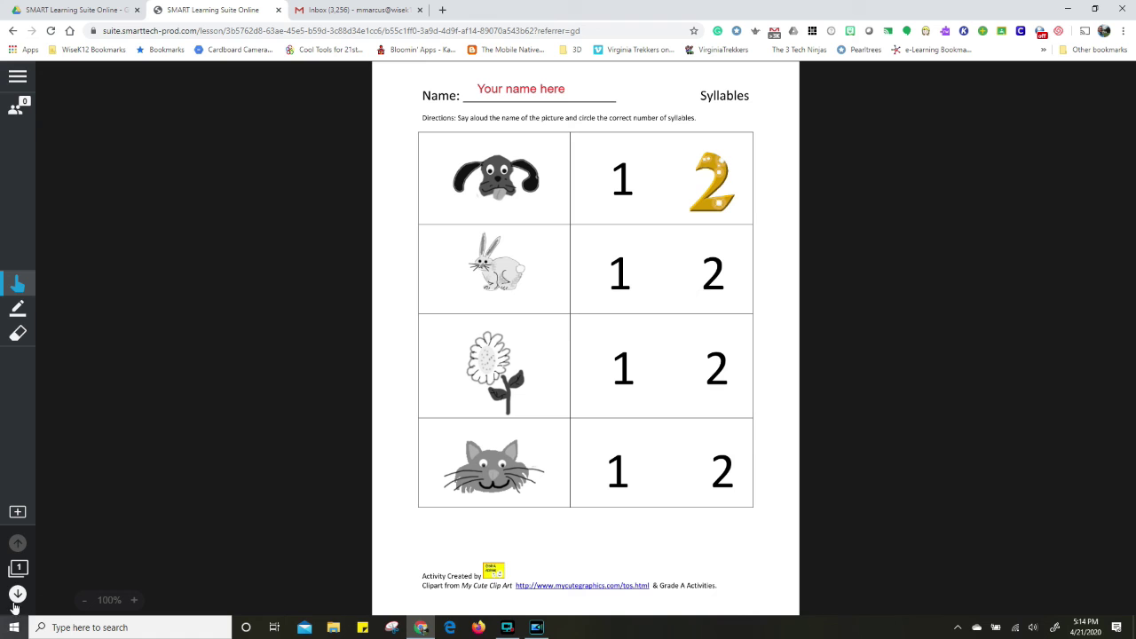
# Look through the page thumbnails, page forward to page 4 of the lesson and go back to page 1
pyautogui.click(18, 570)
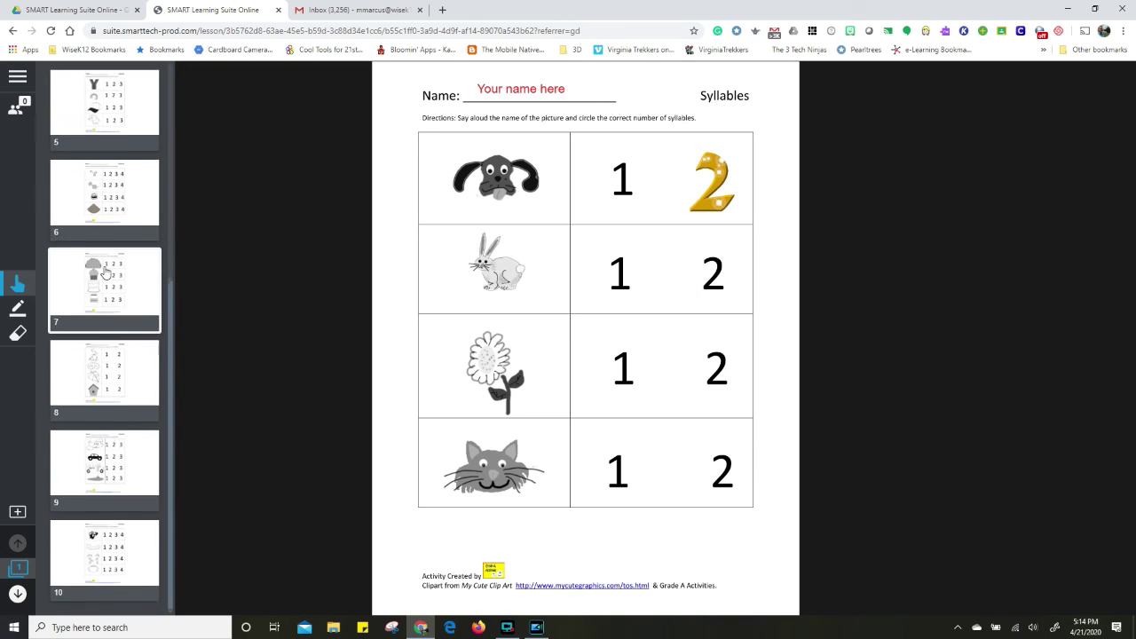
pyautogui.click(18, 595)
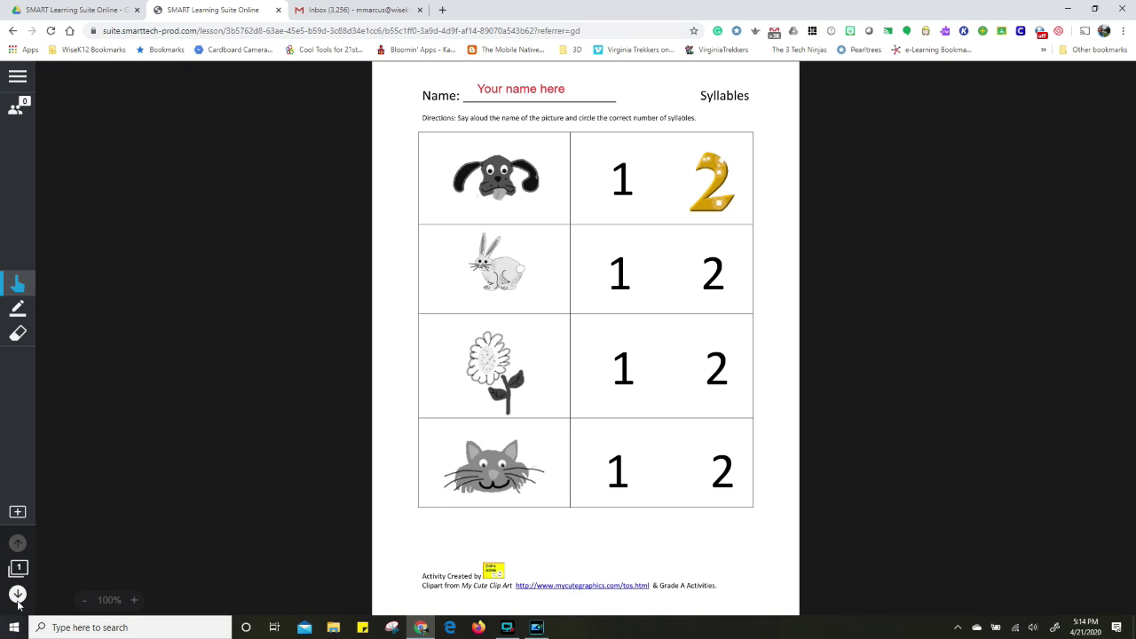
pyautogui.click(18, 594)
pyautogui.click(18, 594)
pyautogui.click(18, 595)
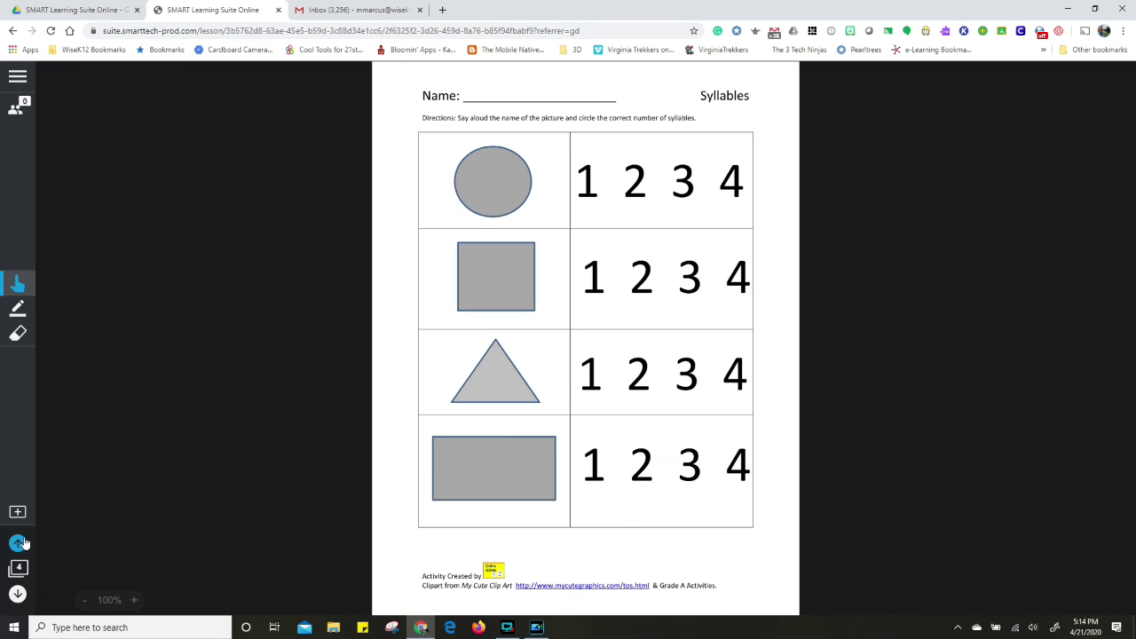
pyautogui.click(19, 543)
pyautogui.click(19, 543)
pyautogui.click(19, 543)
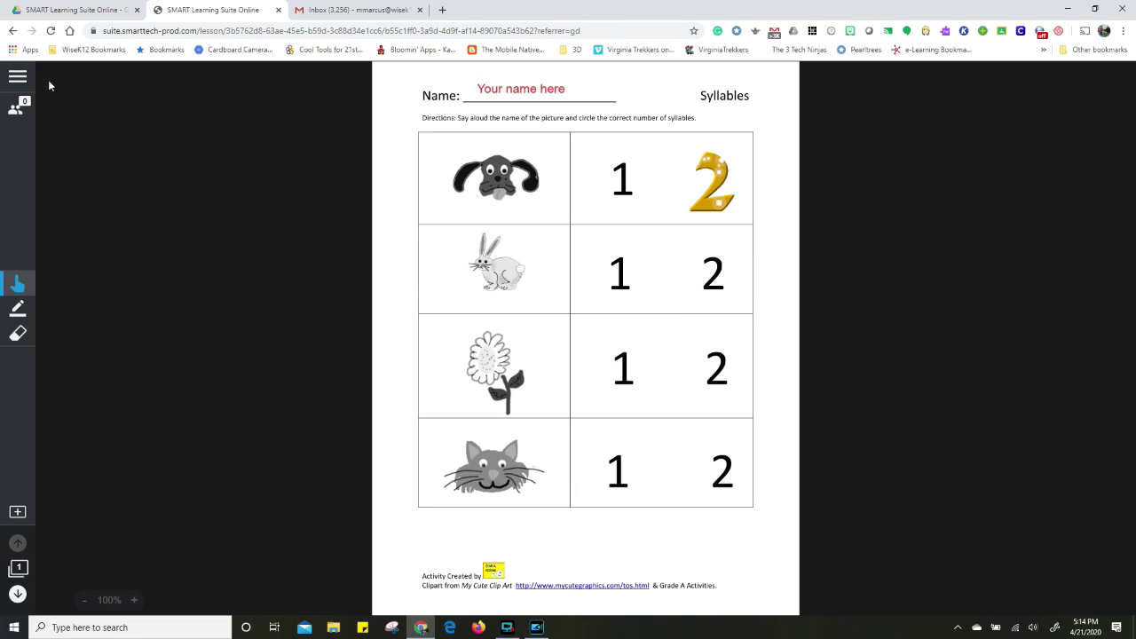
# Sign out of SMART Learning Suite Online and return to the Google Drive folder, closing the lesson tab, the Gmail tab and the file preview
pyautogui.click(18, 78)
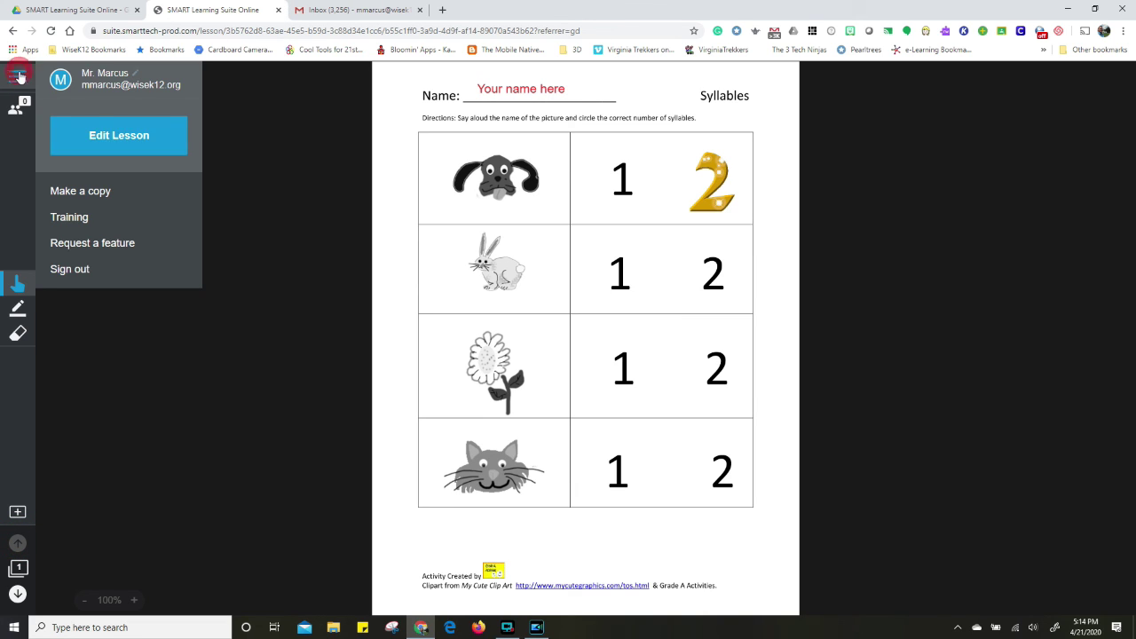
pyautogui.click(122, 267)
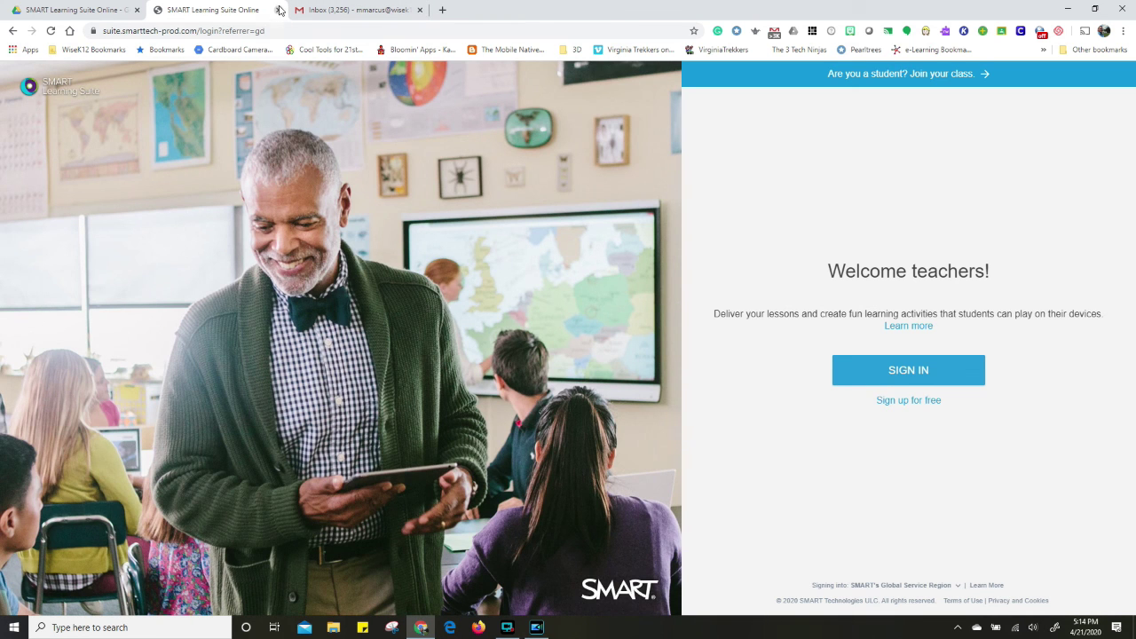
pyautogui.click(277, 10)
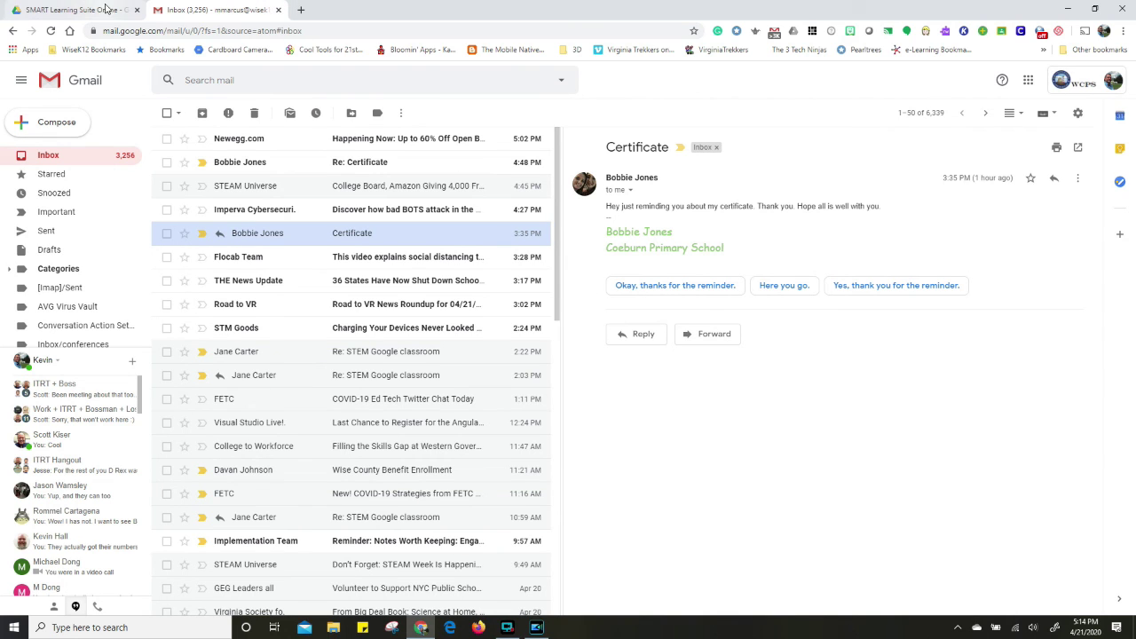
pyautogui.click(277, 10)
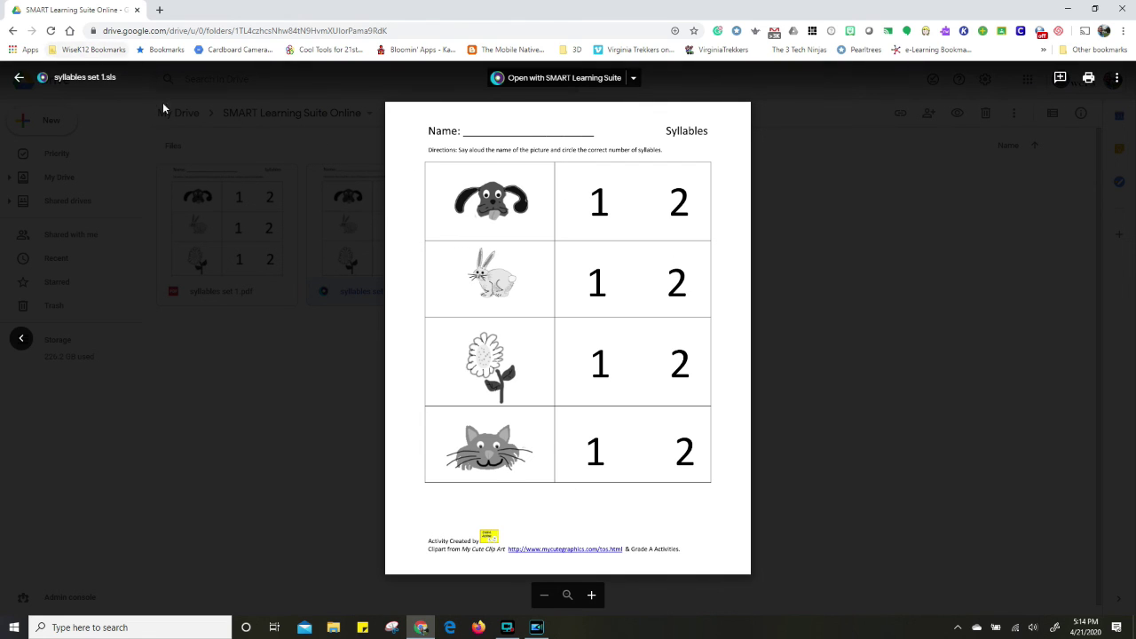
pyautogui.click(21, 77)
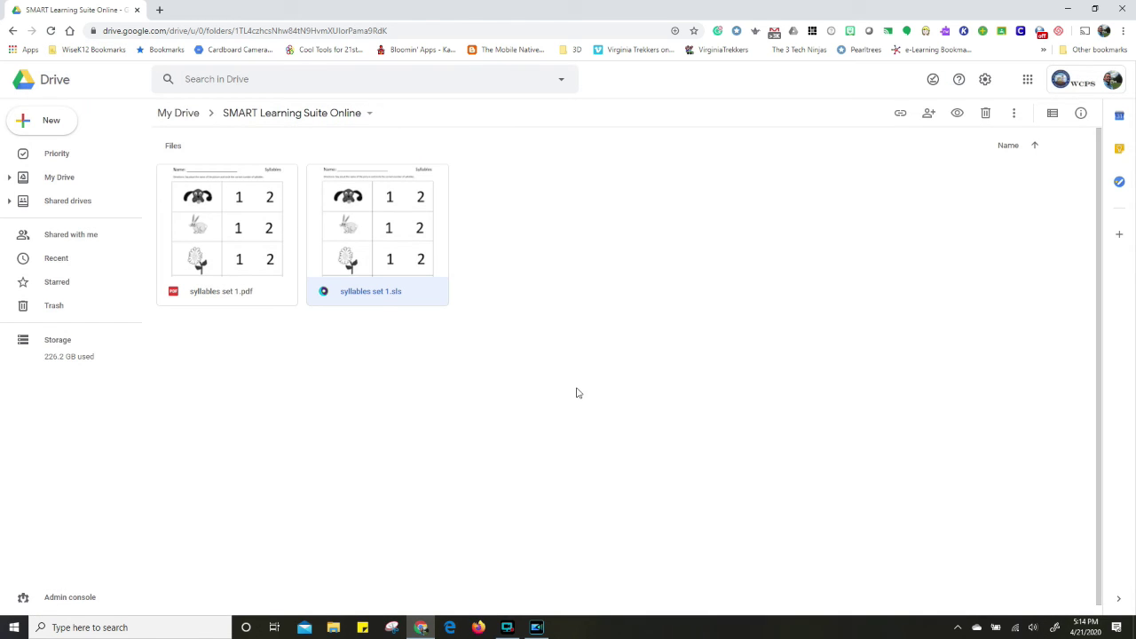